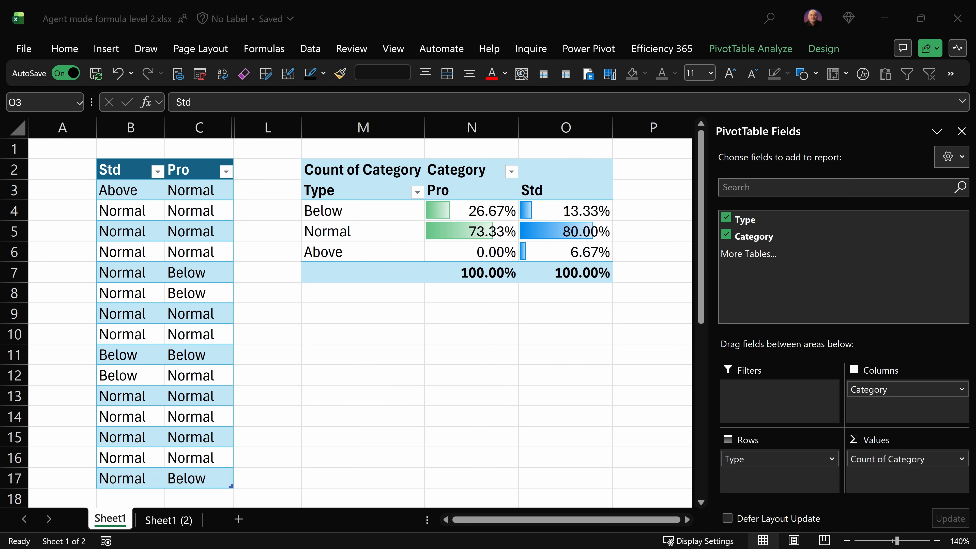
Examine the Std and Pro input table values and the existing percentage PivotTable
left_click(119, 168)
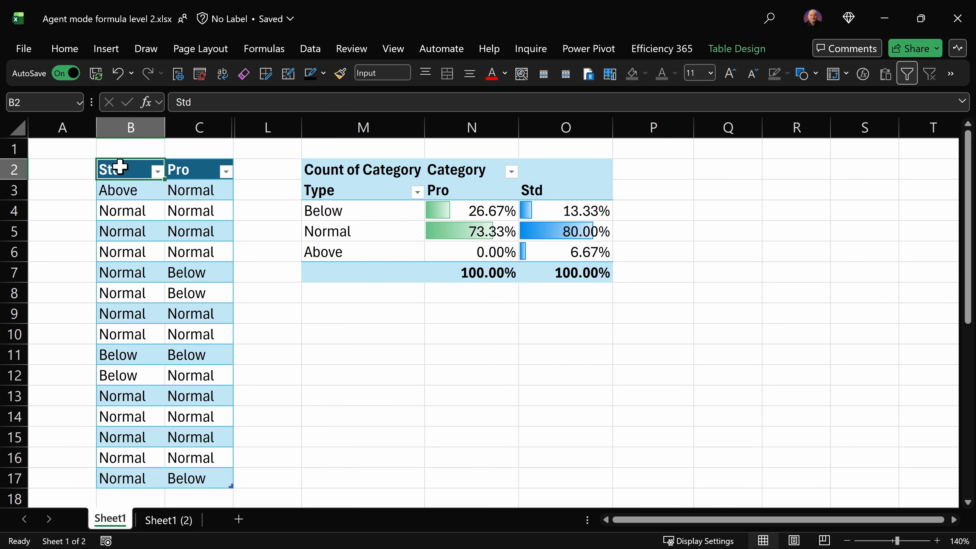
left_click(187, 168)
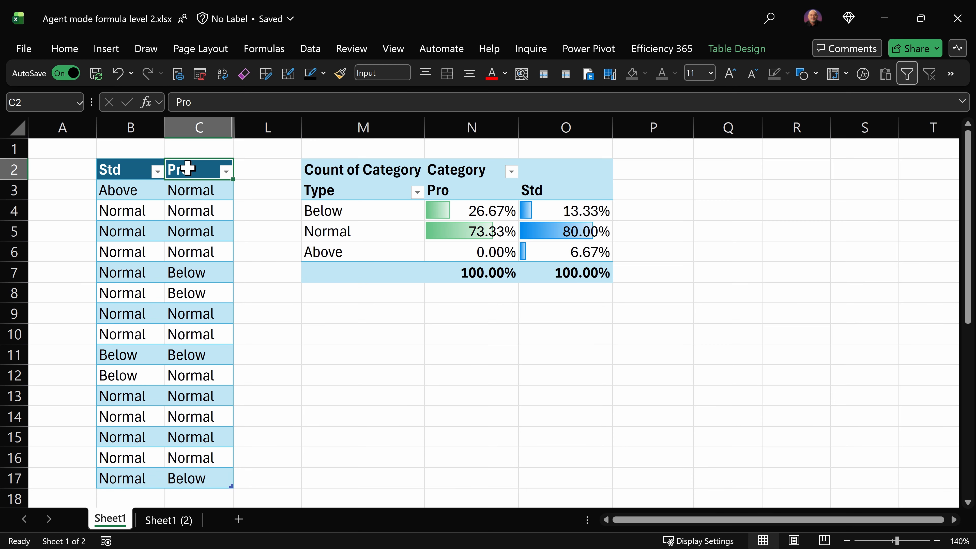
left_click_drag(136, 188, 181, 474)
left_click(145, 392)
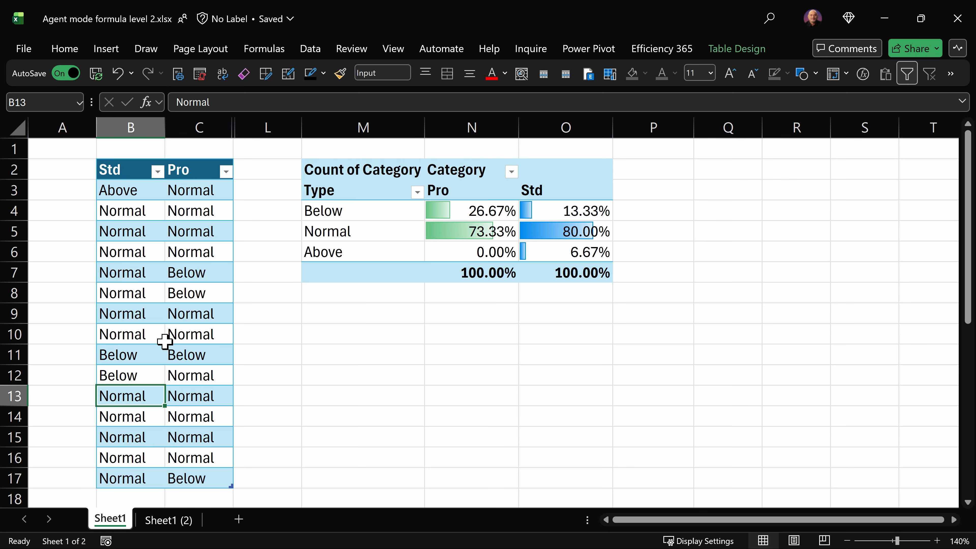
left_click(171, 253)
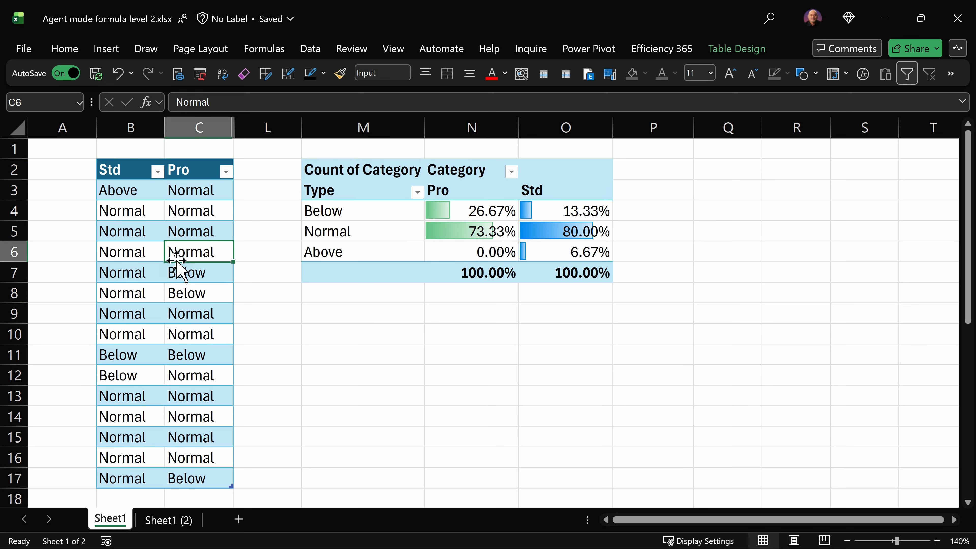
left_click(746, 50)
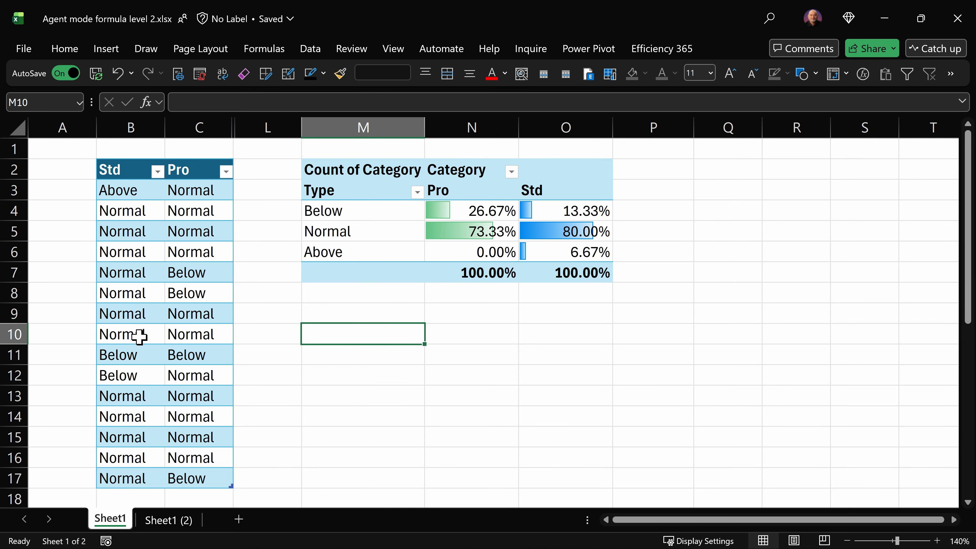
left_click(381, 252)
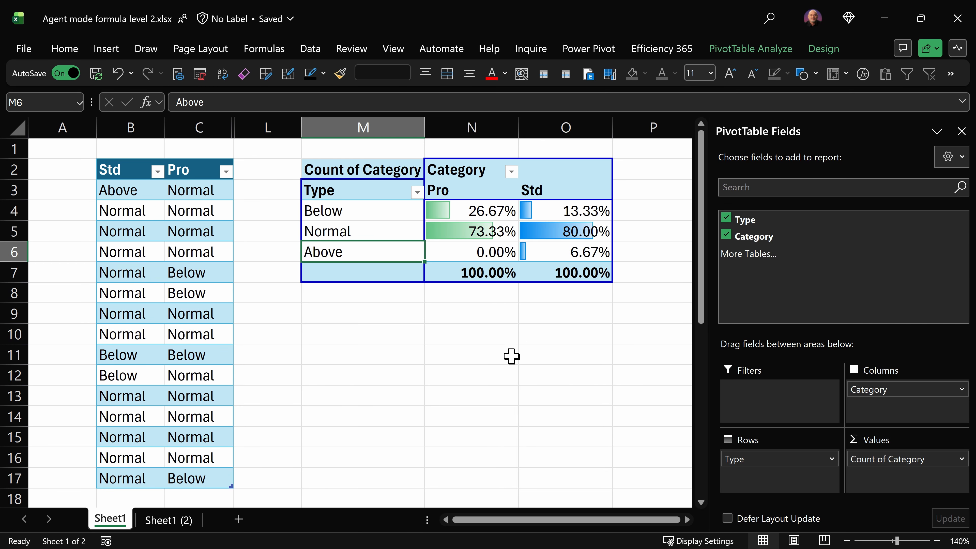
left_click(155, 317)
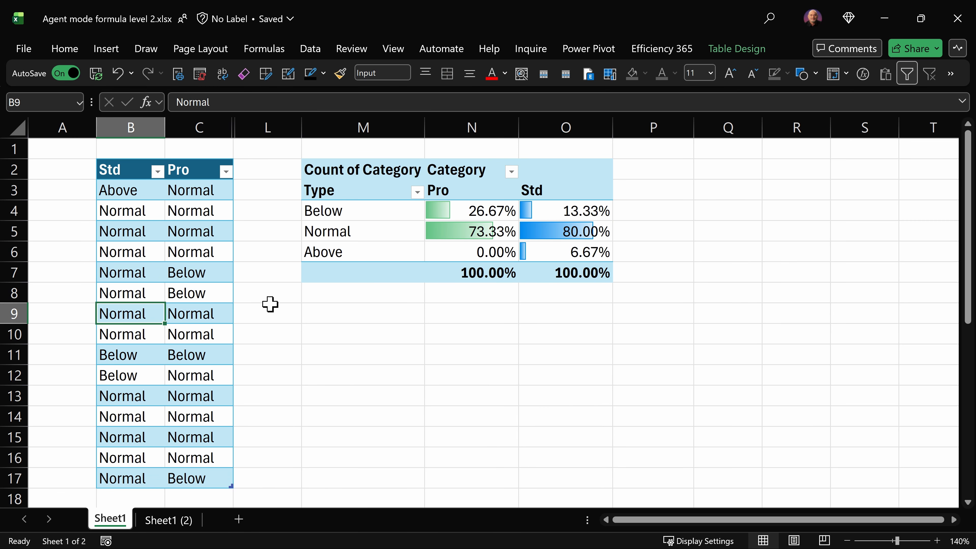
left_click(200, 333)
Try to build a PivotTable from the input table at M10 with Pro as rows and Std as columns
left_click(108, 51)
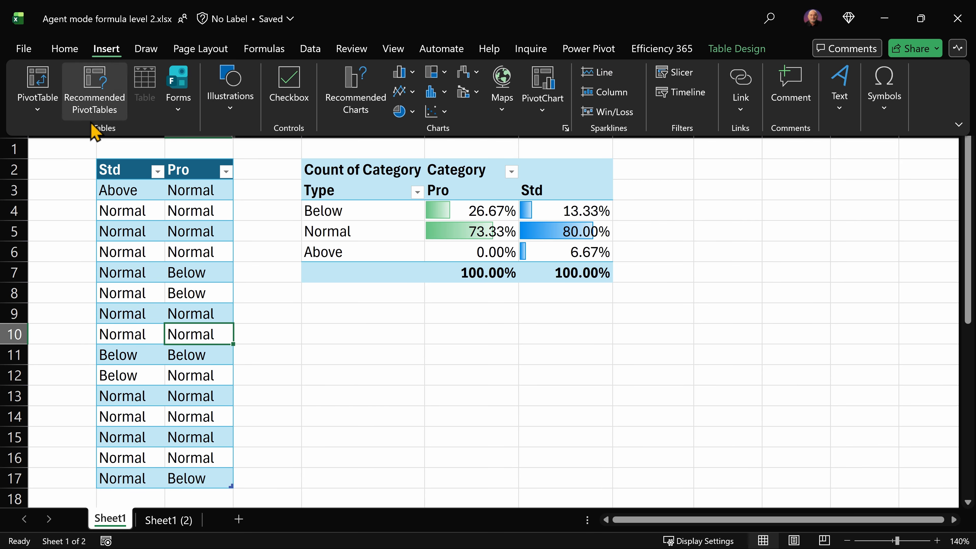
left_click(38, 86)
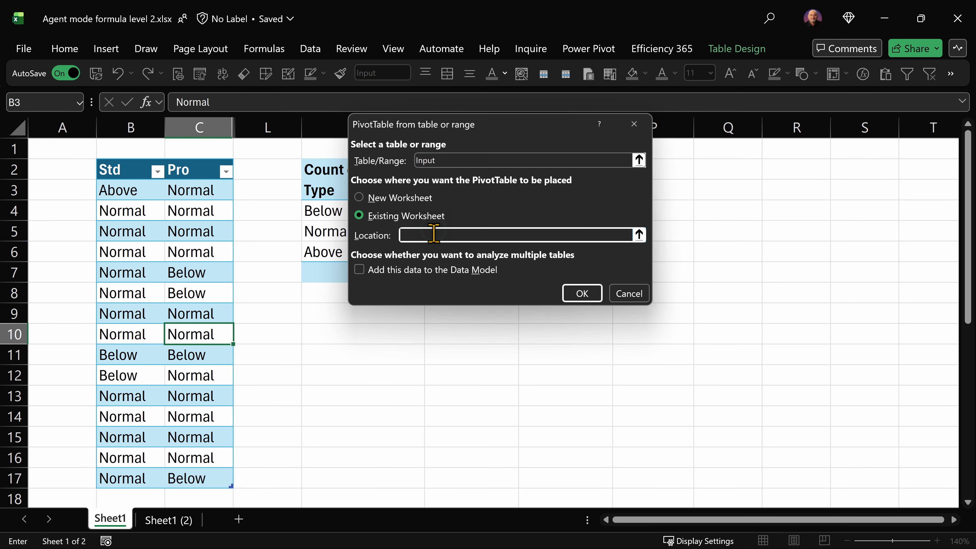
left_click(433, 233)
left_click(383, 328)
key("Return")
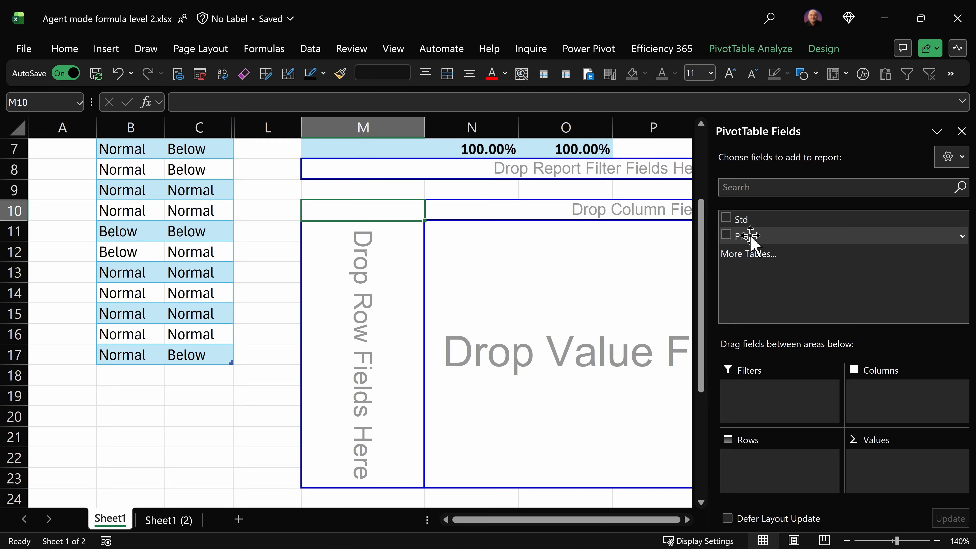
left_click_drag(752, 217, 751, 455)
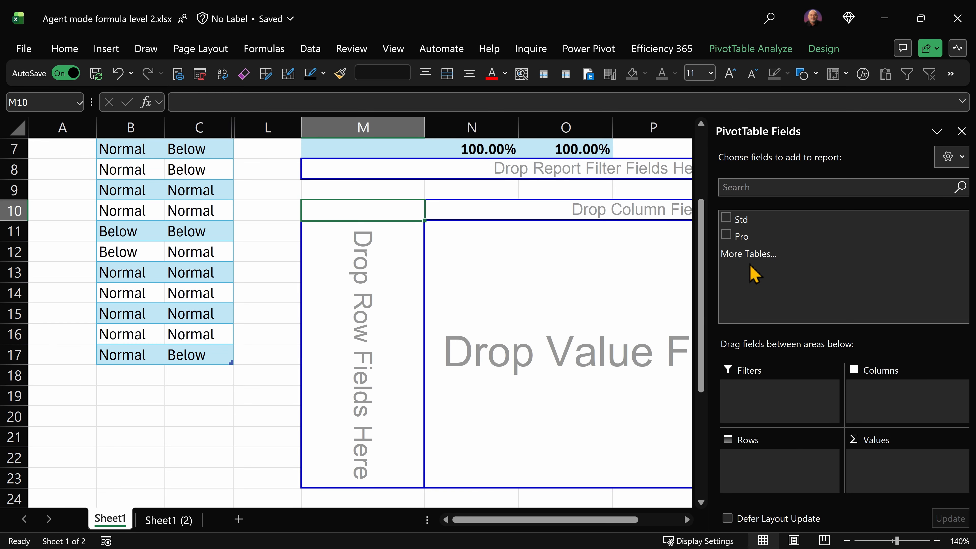
left_click_drag(751, 236, 780, 476)
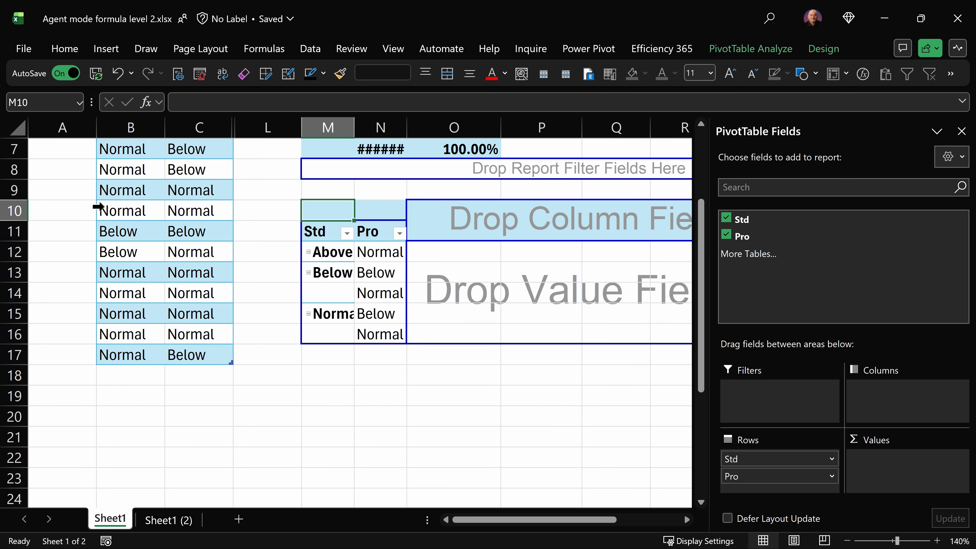
left_click_drag(744, 457, 871, 408)
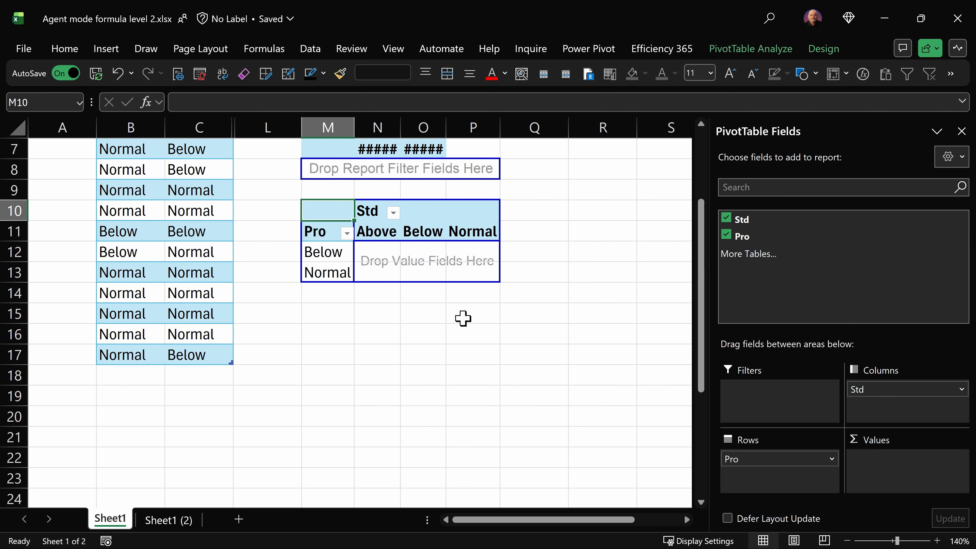
Examine the headers of the input table and the Type/Category output table
scroll(501, 317, "up", 2)
left_click(212, 337)
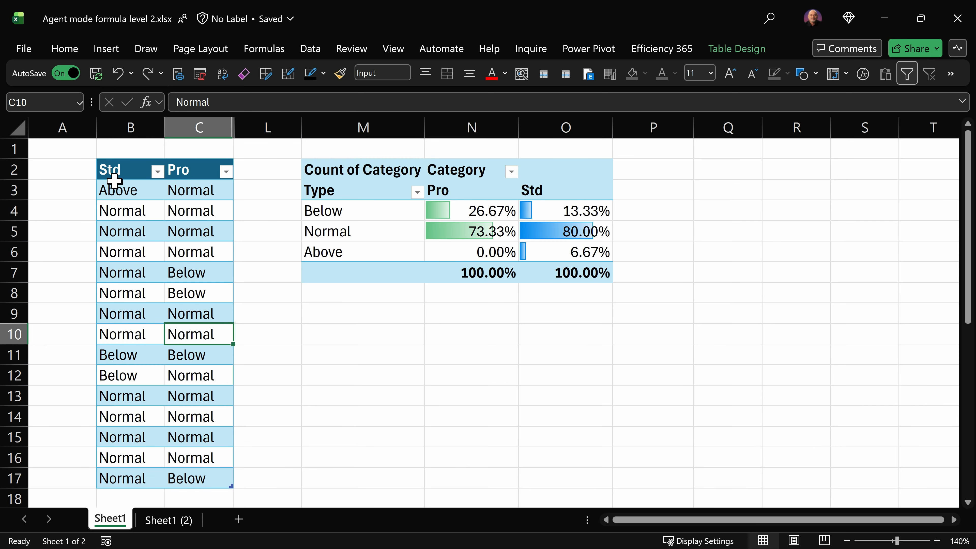
left_click(119, 192)
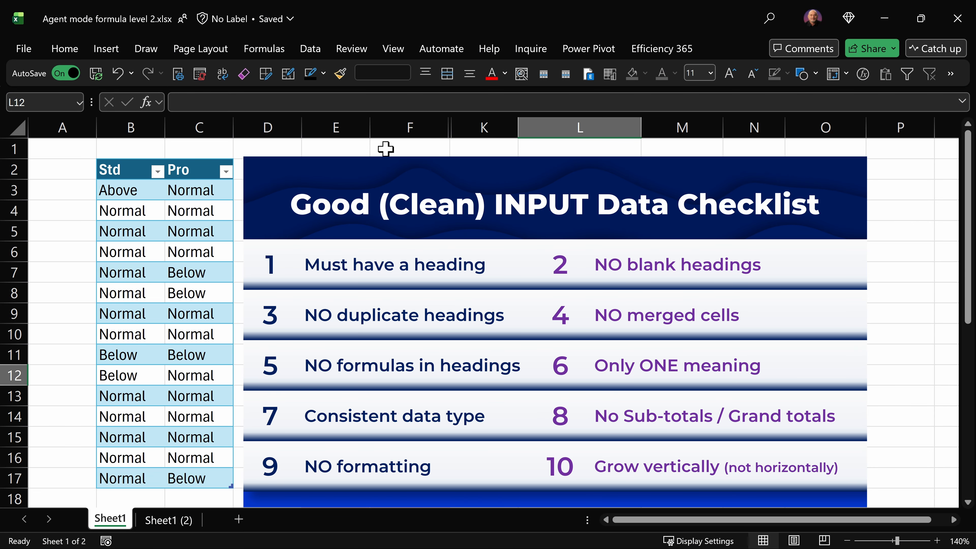
left_click(121, 171)
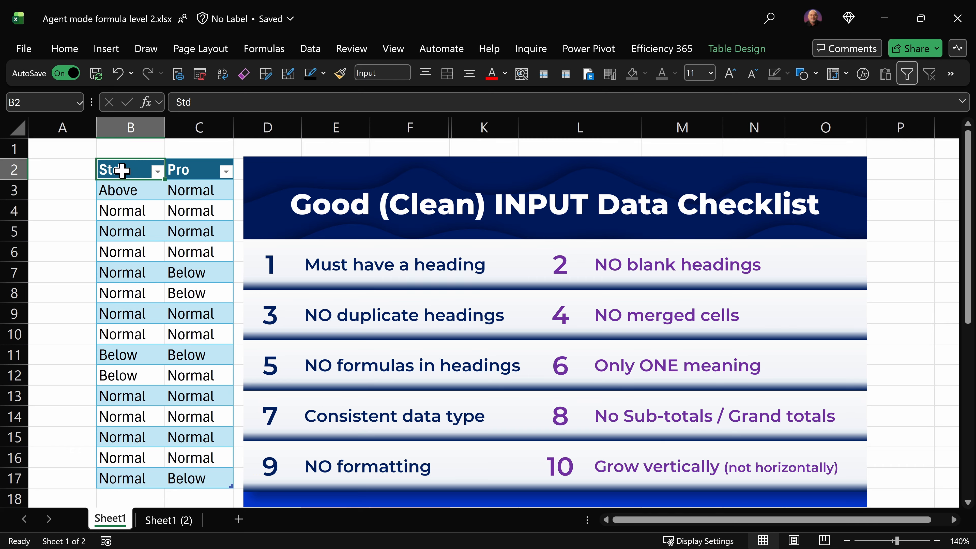
left_click(195, 173)
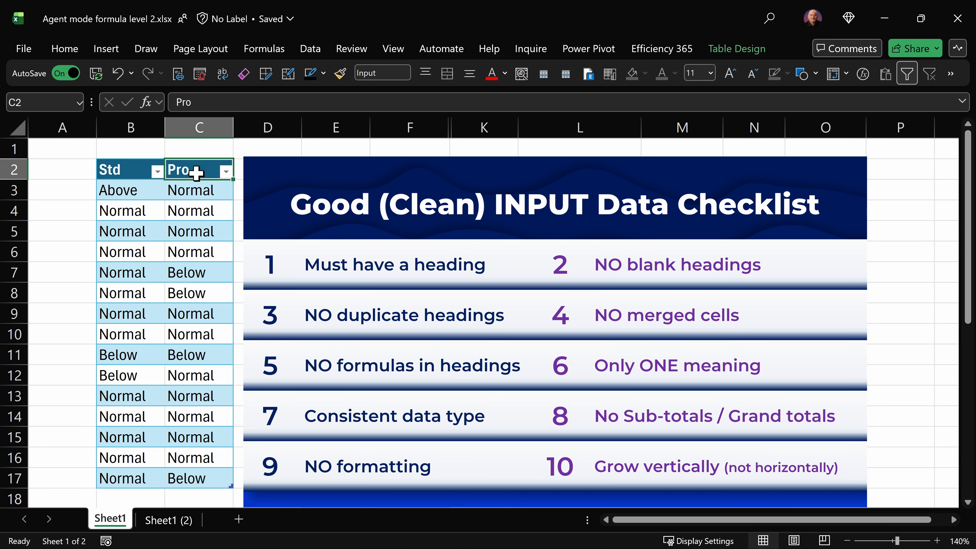
left_click_drag(196, 173, 143, 170)
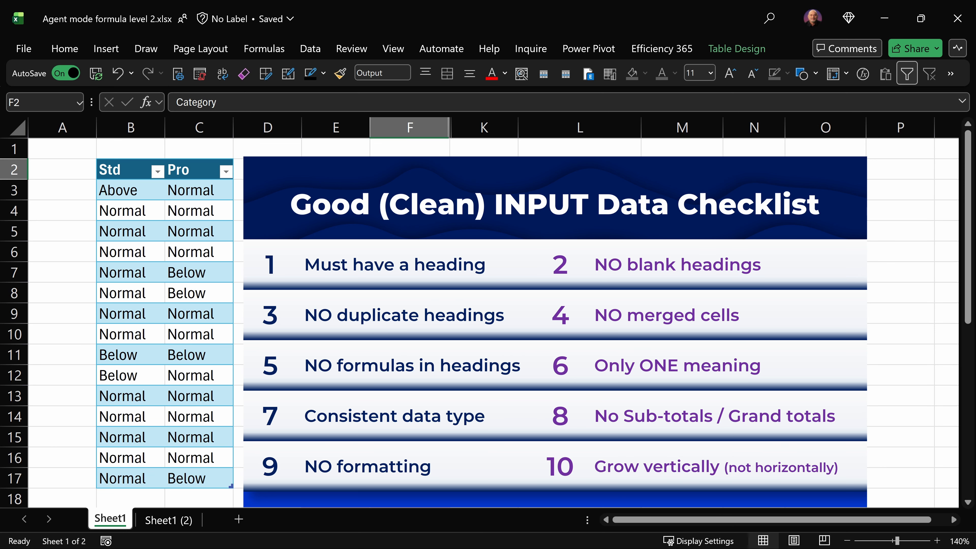
left_click(323, 174)
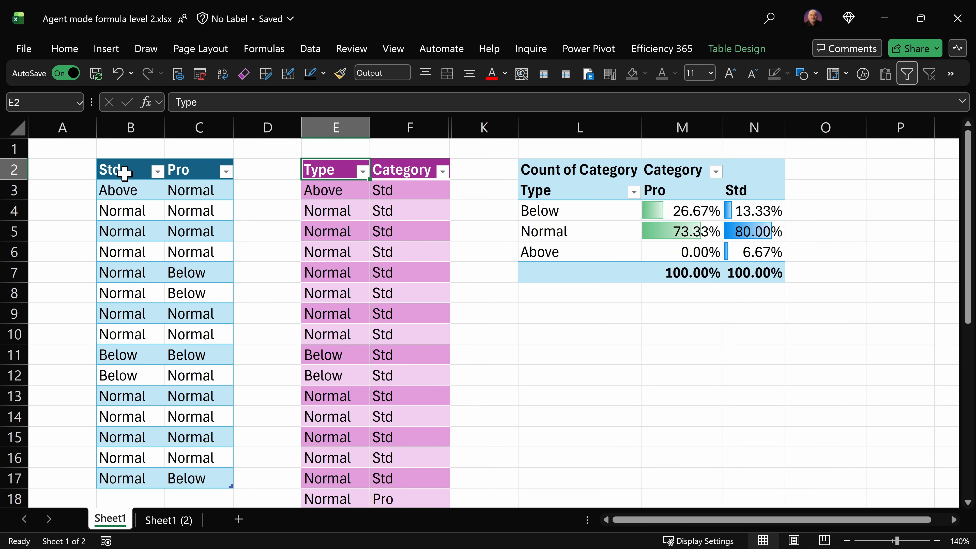
left_click(404, 169)
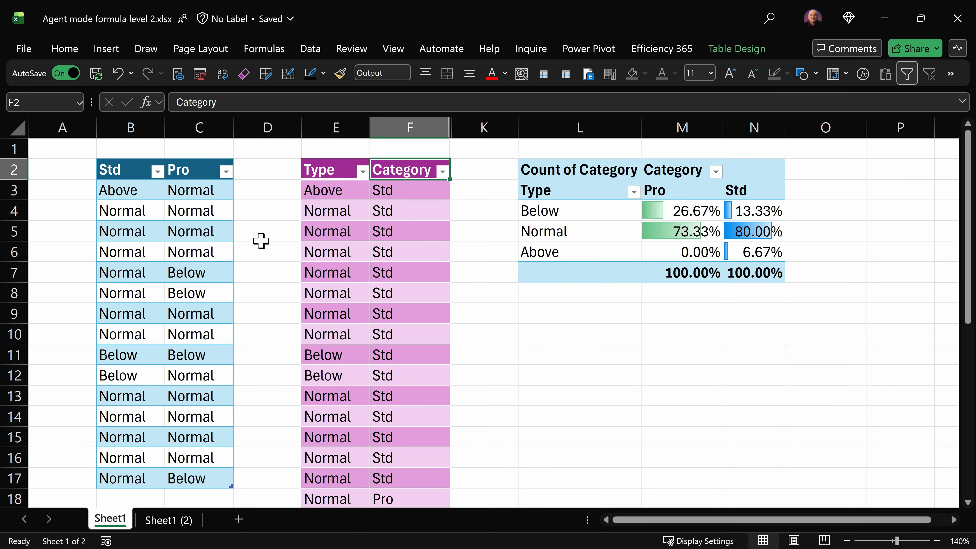
Copy the Std column values and paste them into E3:E17
left_click(280, 232)
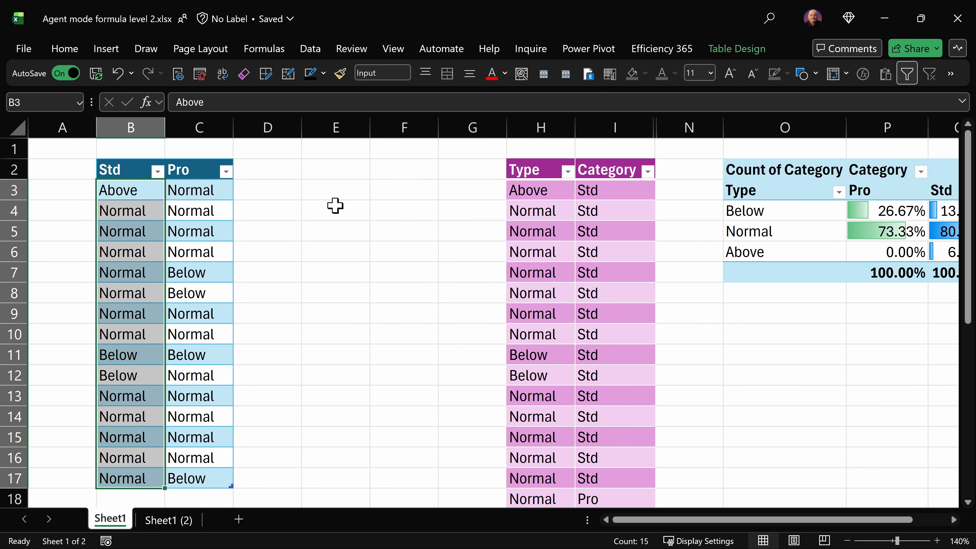
key("ctrl+c")
left_click(336, 191)
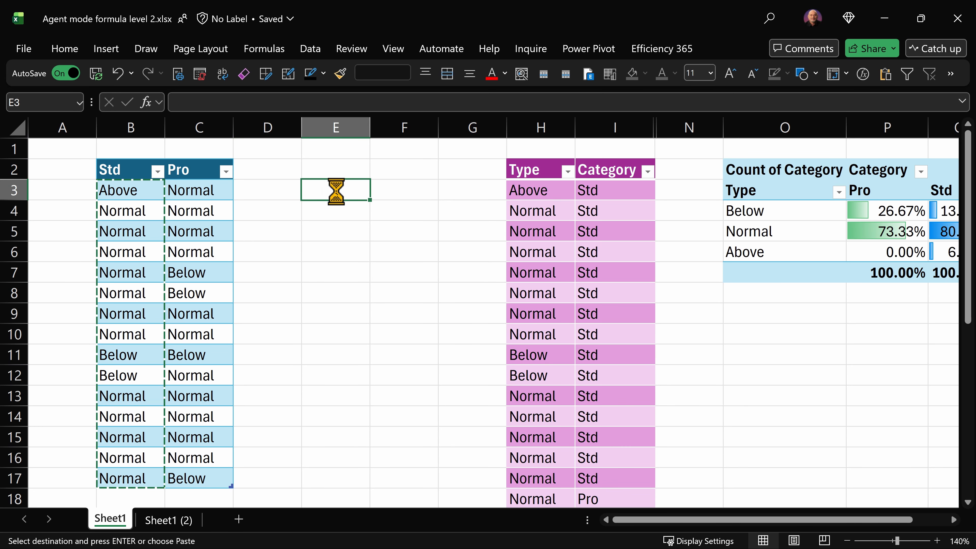
key("ctrl+v")
Fill F3:F17 with the label Std in one entry
left_click_drag(385, 192, 391, 485)
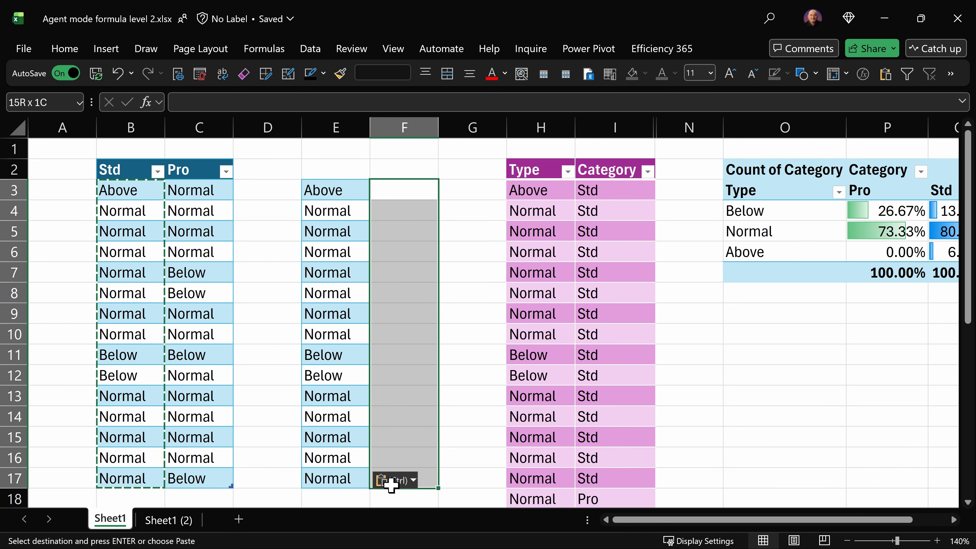
type("Std")
key("ctrl+Return")
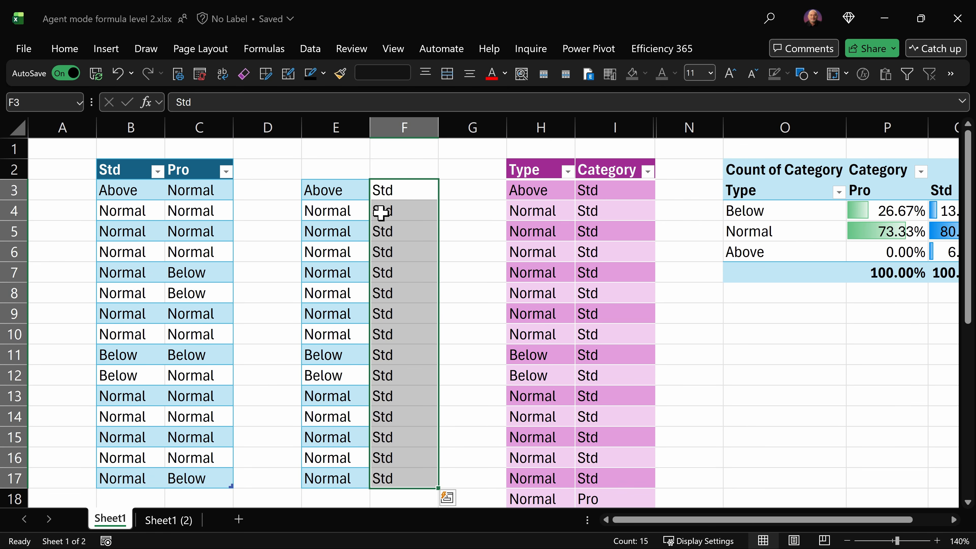
Copy the Pro column values and paste them below the Std values starting at E18
left_click(347, 313)
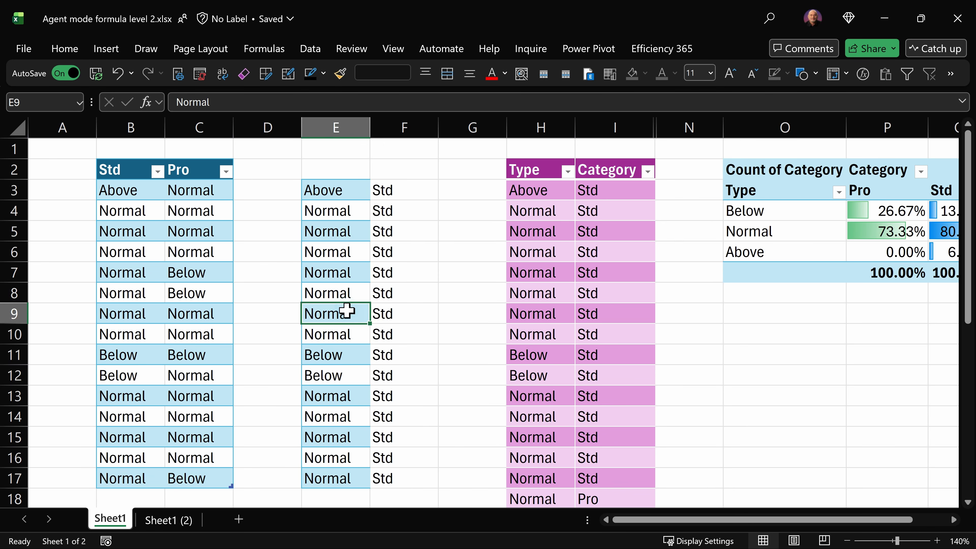
left_click_drag(212, 195, 183, 484)
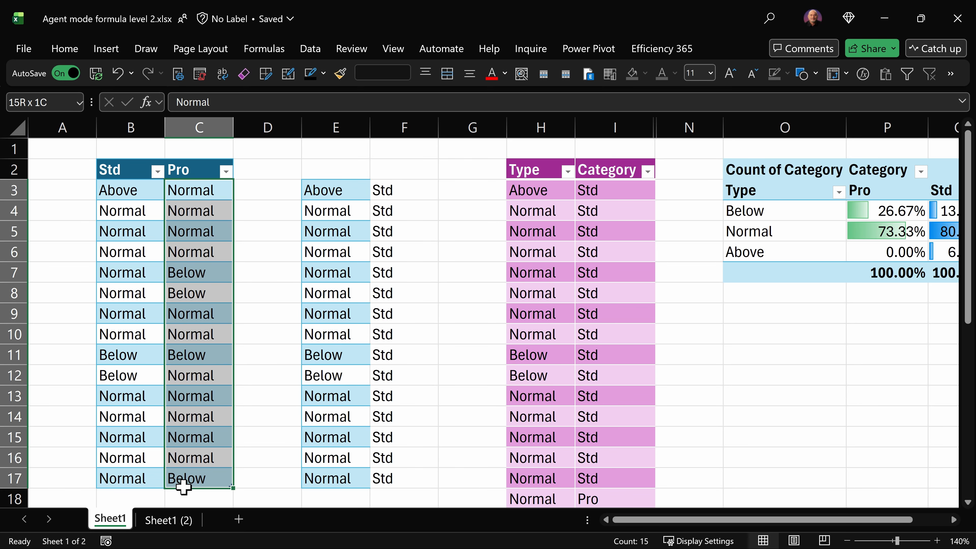
key("ctrl+c")
left_click(337, 490)
Fill F18:F32 with the label Pro in one entry
left_click_drag(403, 499, 409, 380)
type("Pro")
key("ctrl+Return")
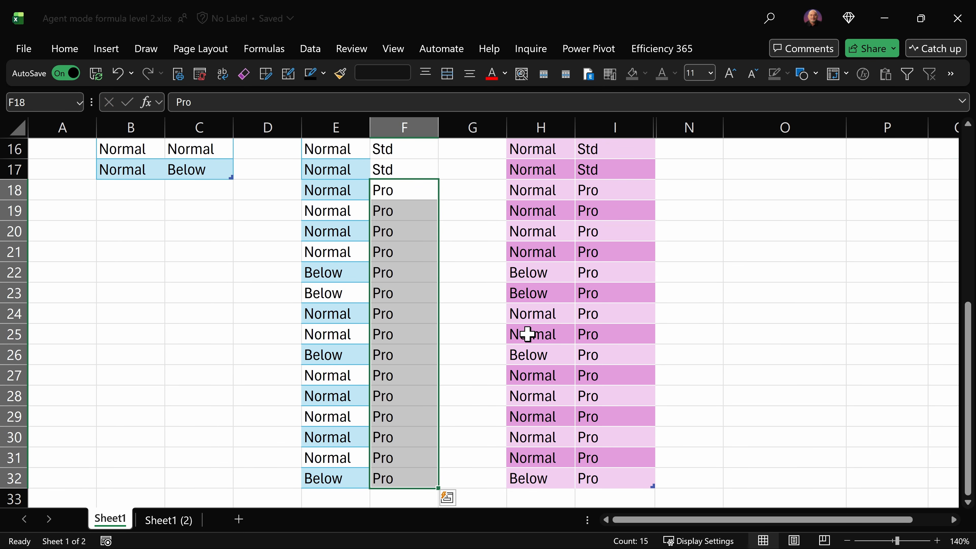
Enter the headers Type in E2 and Category in F2
scroll(557, 284, "up", 5)
left_click(357, 164)
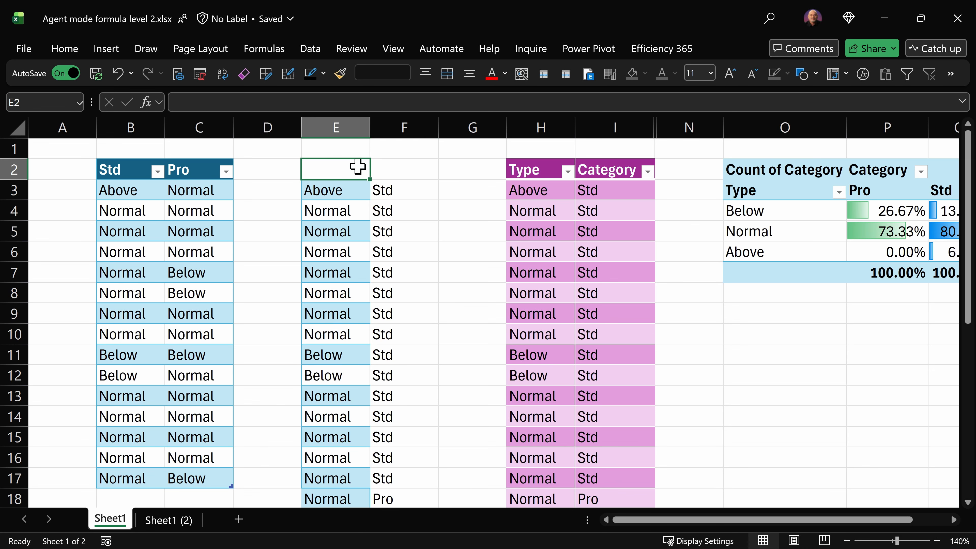
type("Type")
key("Tab")
type("Category")
key("Return")
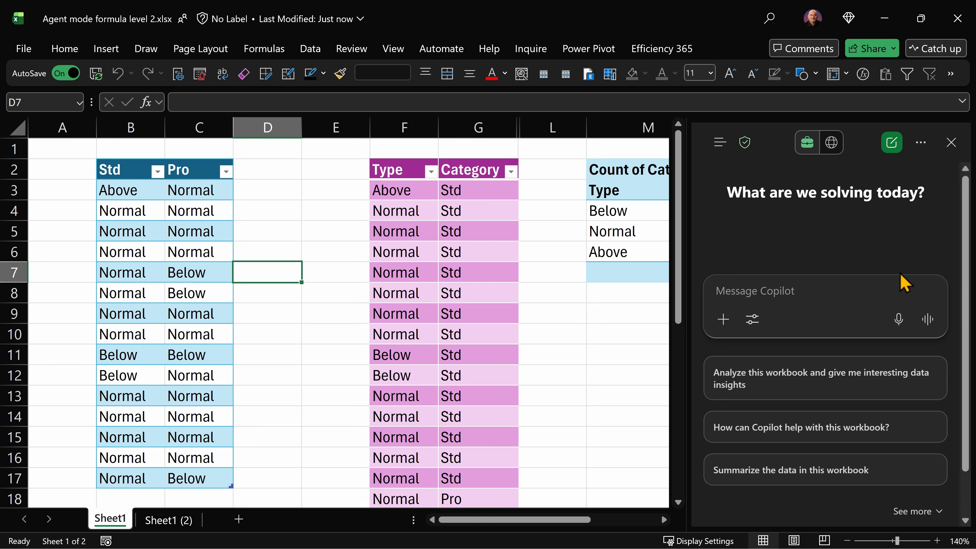
Ask Copilot agent mode: give me a single cell formula to convert input into the output table format - put it in cell M2
left_click(753, 321)
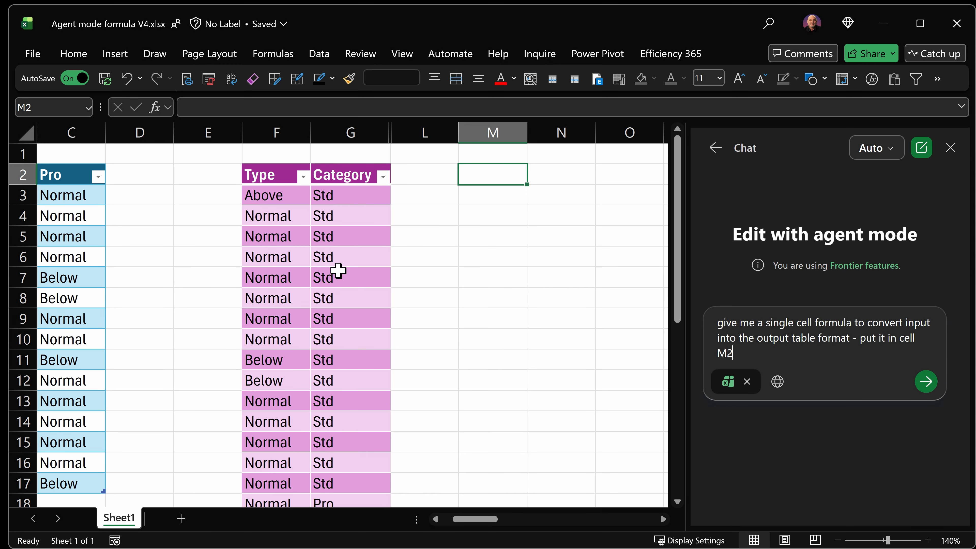
left_click(926, 381)
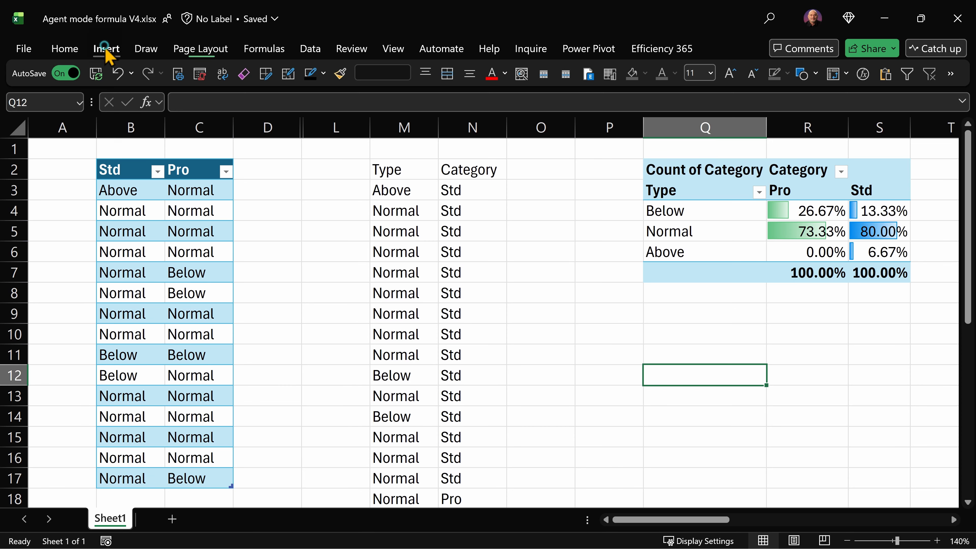
Insert a PivotTable from the spilled range M2# placed at Q12 on the existing worksheet
left_click(105, 48)
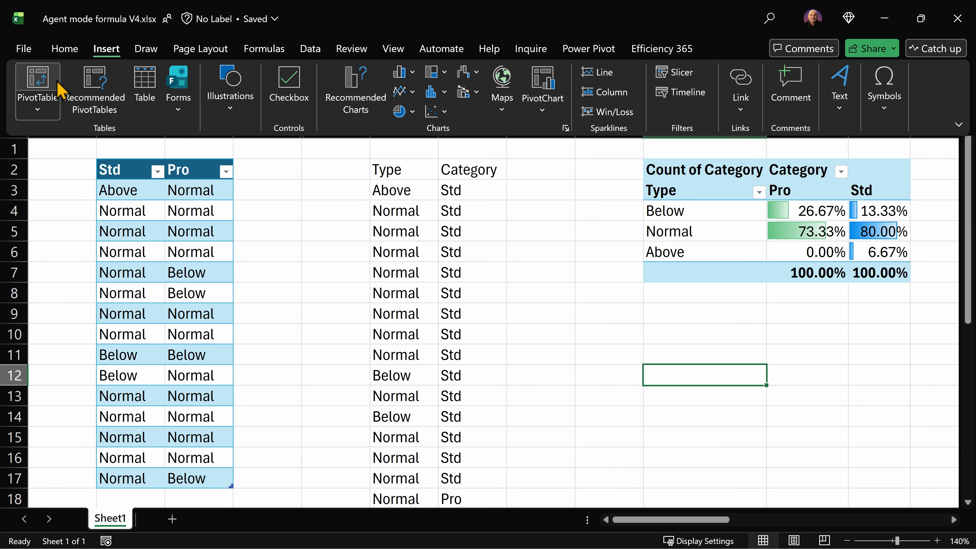
left_click(55, 90)
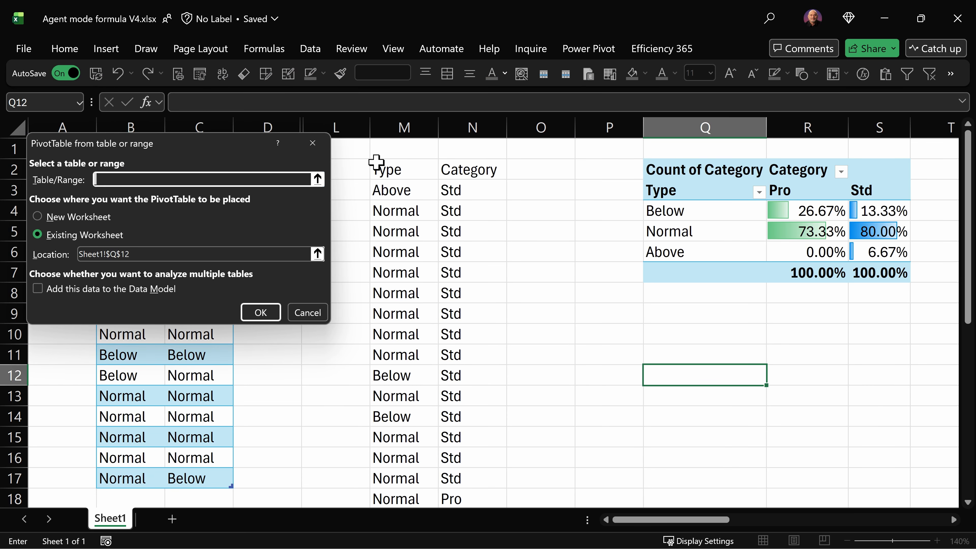
left_click(390, 171)
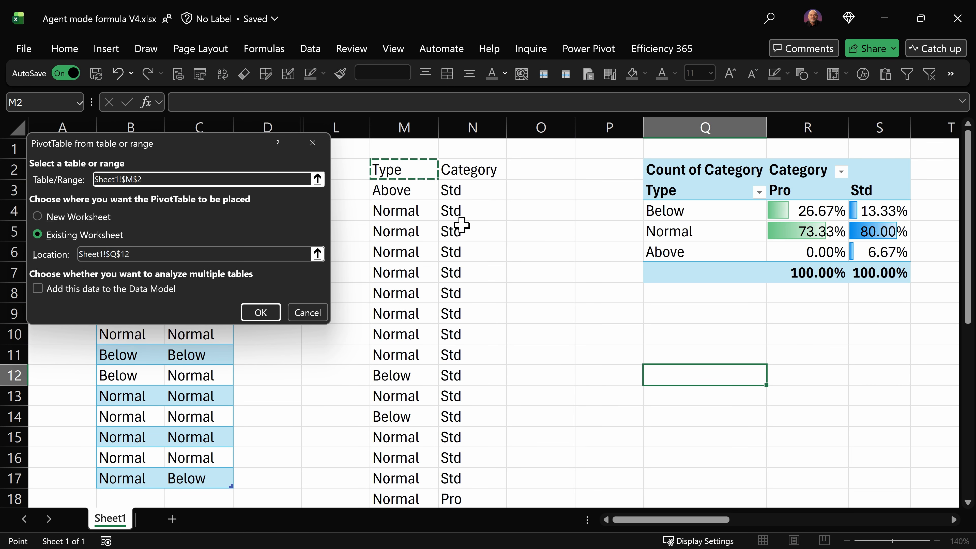
type("#")
key("Return")
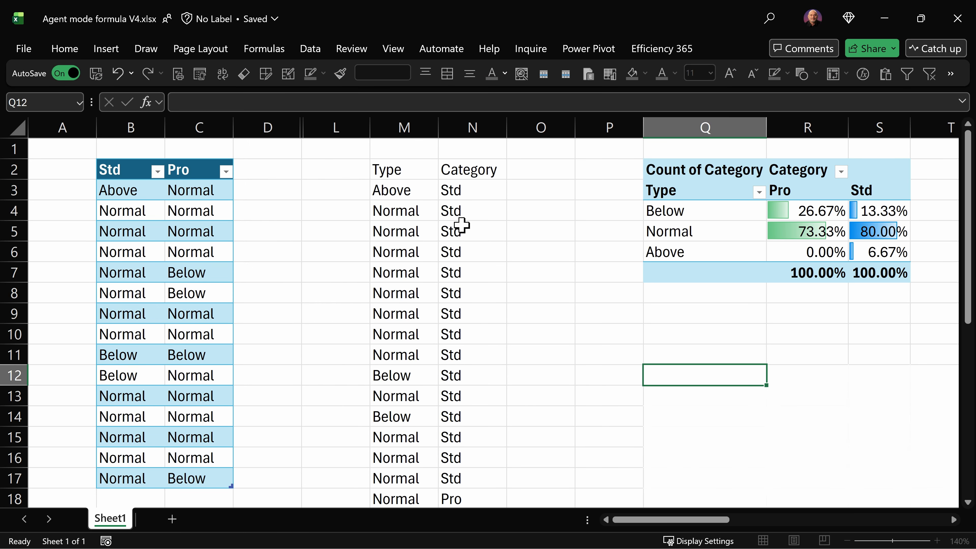
Compare the percentage PivotTable with the count PivotTable placed at Q12
left_click_drag(756, 225, 780, 473)
left_click_drag(761, 246, 884, 390)
left_click_drag(918, 427, 911, 467)
left_click_drag(379, 120, 552, 140)
scroll(550, 269, "down", 1)
right_click(549, 404)
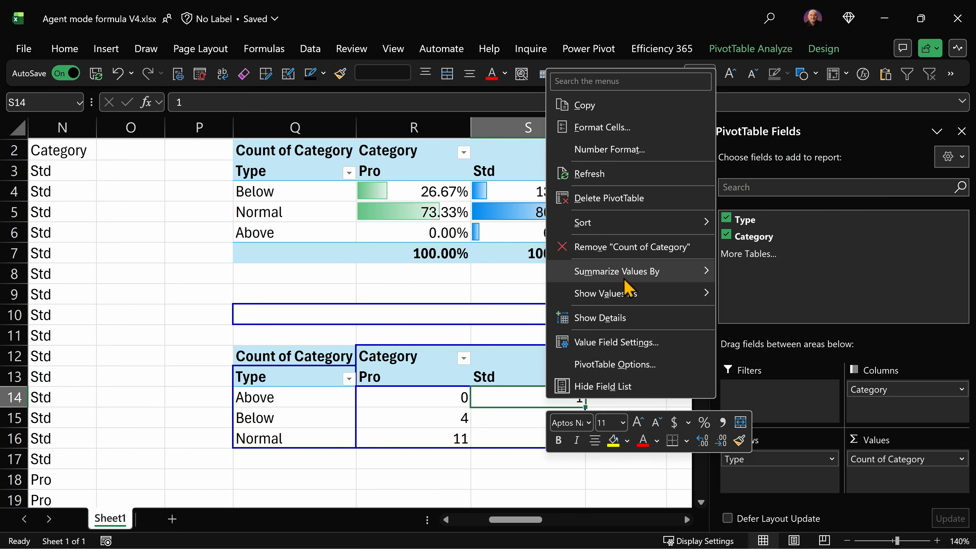
mouse_move(630, 295)
left_click(753, 256)
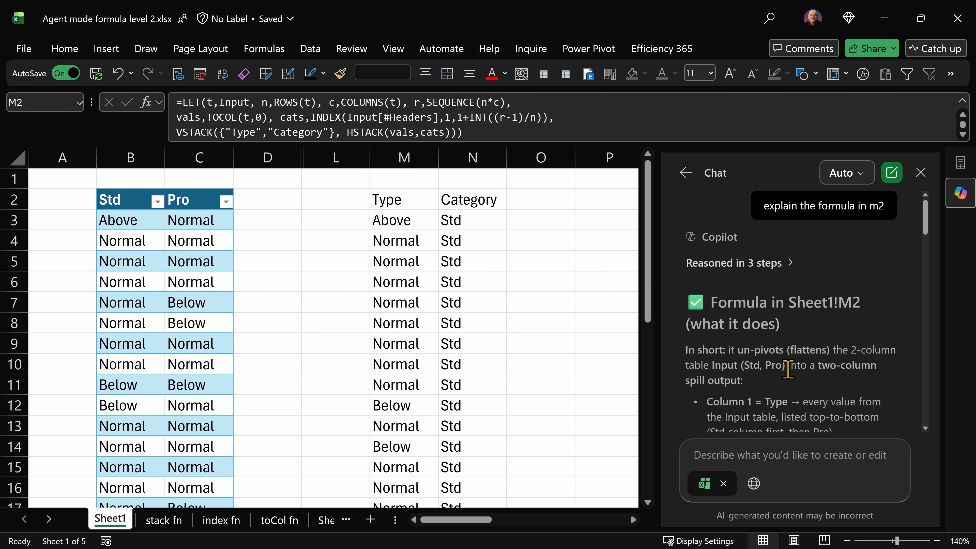
Read Copilot's explanation of the formula in M2 alongside the input table
scroll(814, 369, "down", 3)
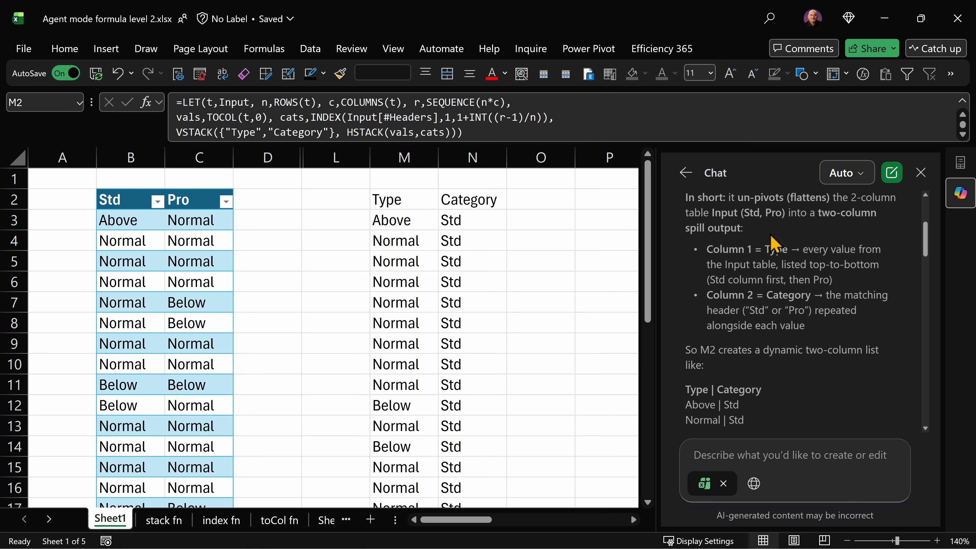
scroll(798, 350, "down", 5)
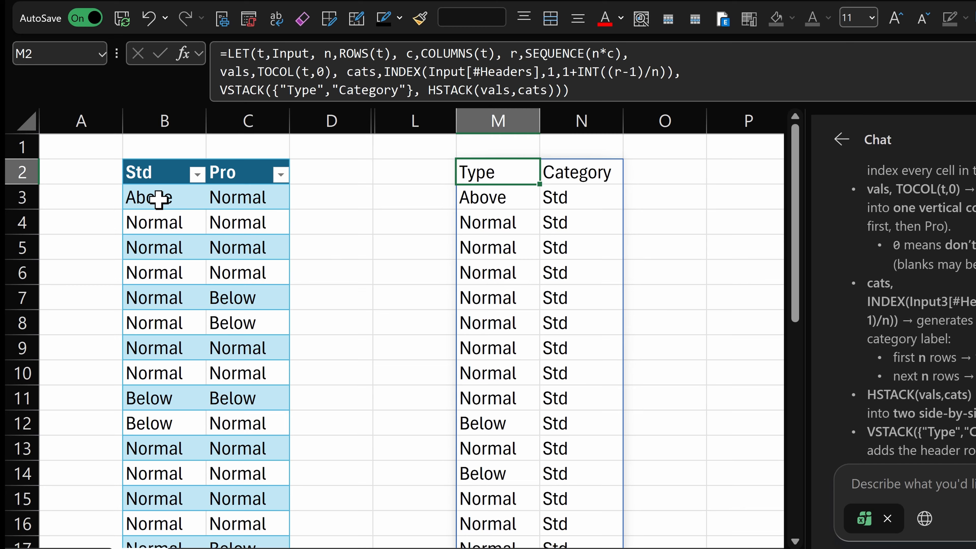
left_click_drag(158, 199, 190, 474)
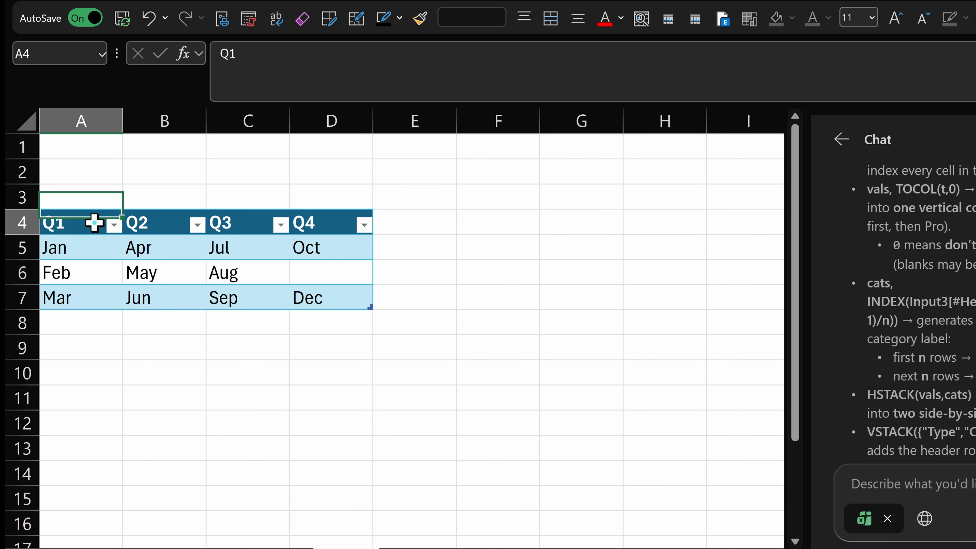
left_click_drag(92, 222, 364, 286)
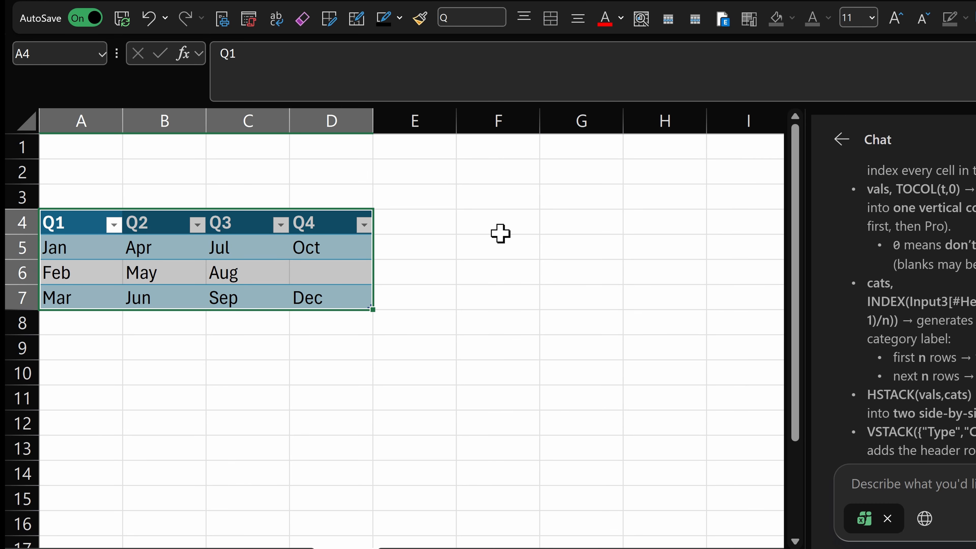
Enter =TOCOL(Q) in F4 to flatten the quarterly Q table into one column
left_click(517, 219)
left_click(230, 272)
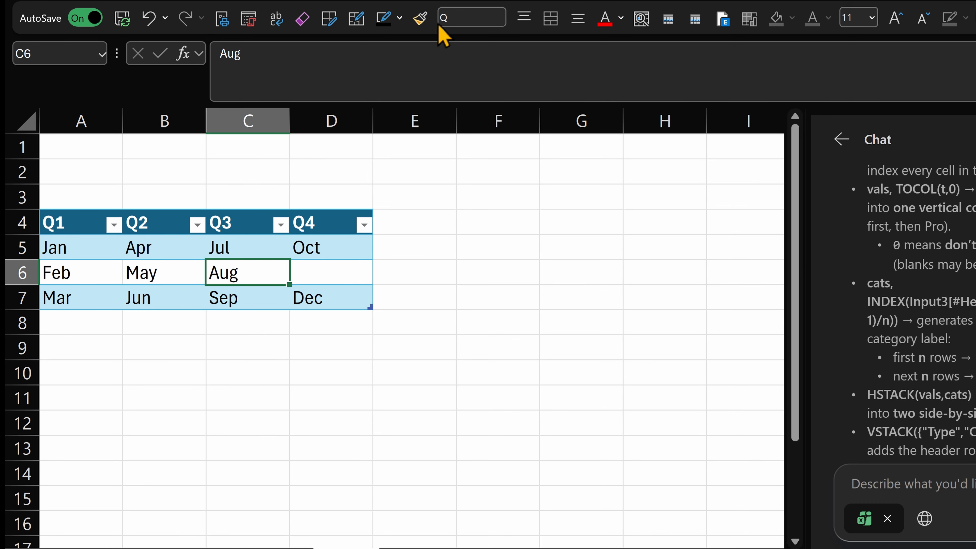
left_click(511, 220)
type("=tocol(")
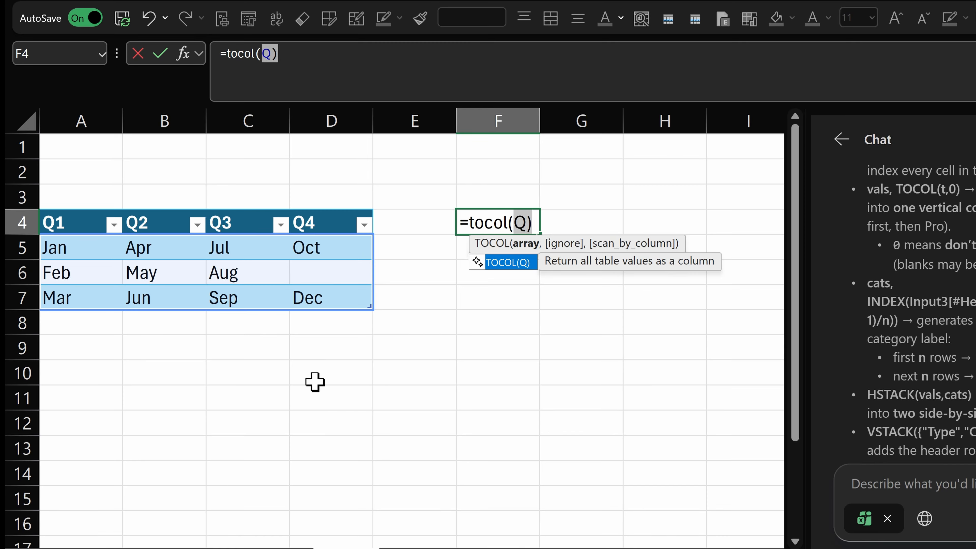
key("Return")
left_click(369, 271)
type("No")
key("Escape")
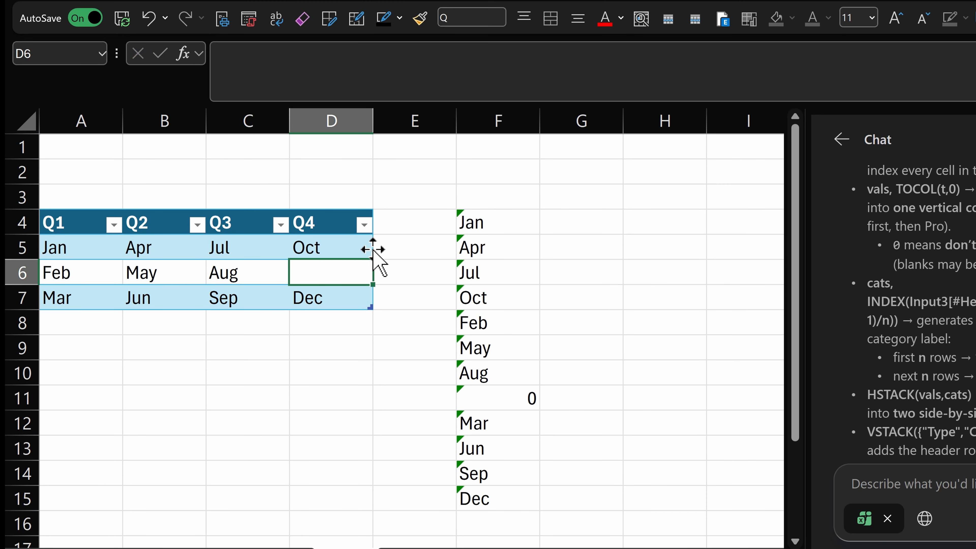
Try adding a second argument to the TOCOL formula in F4
double_click(525, 219)
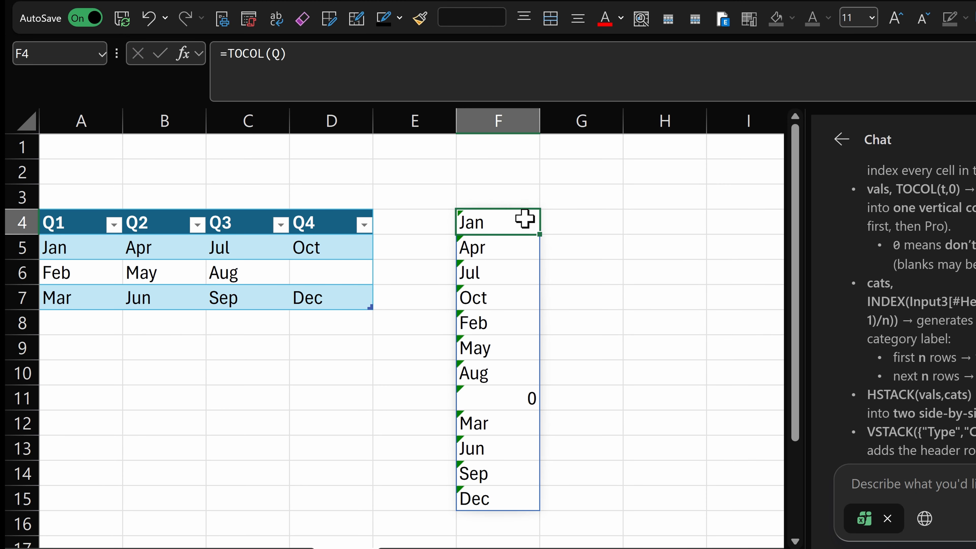
key("BackSpace")
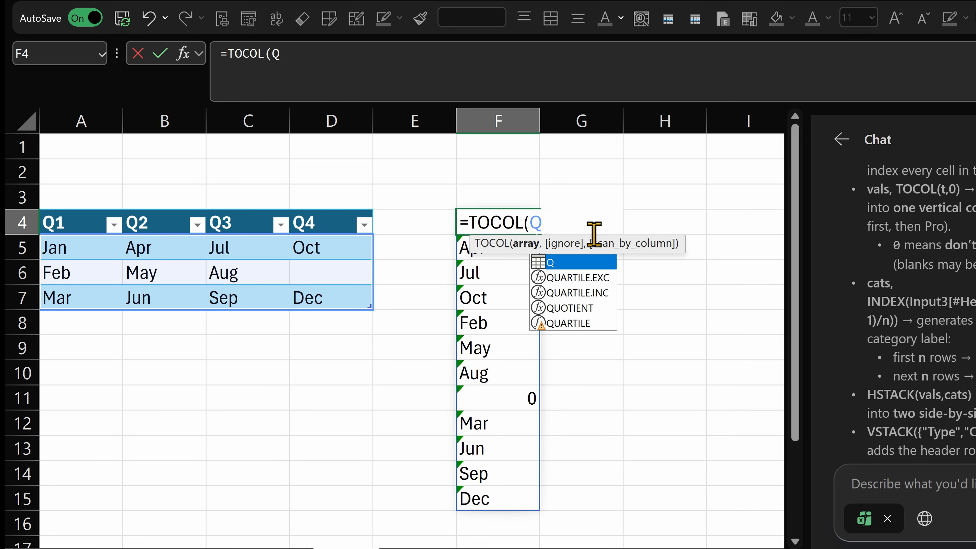
type(",")
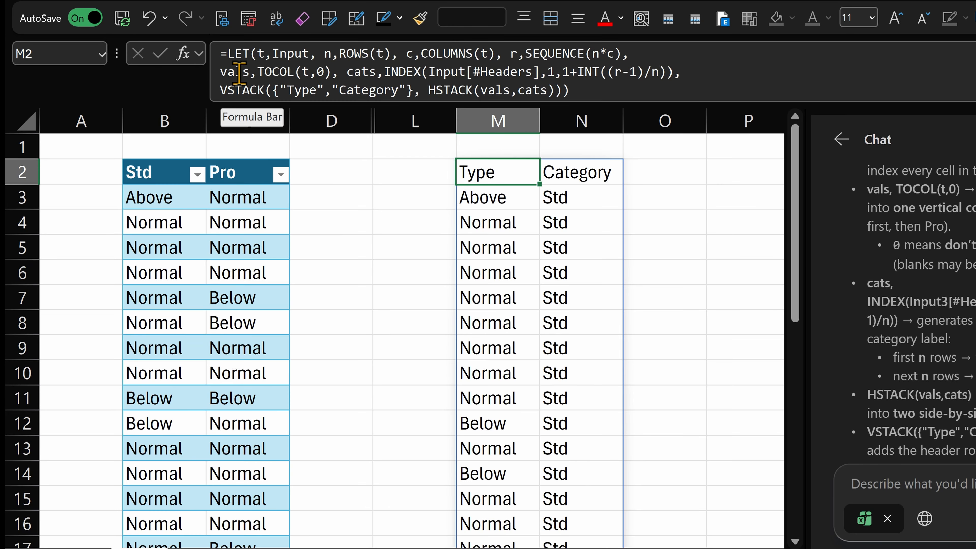
Examine the Std and Pro blocks in the spilled Category column
left_click_drag(570, 197, 565, 509)
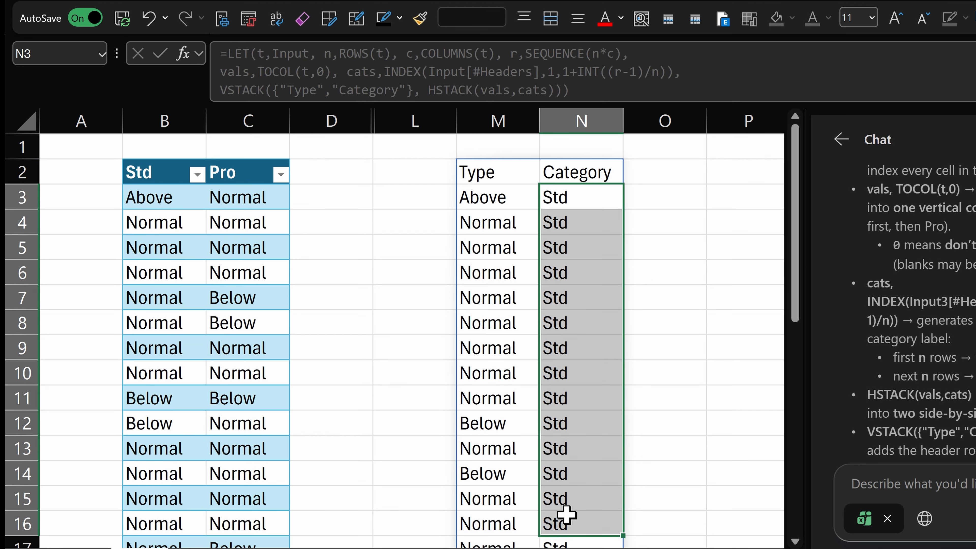
scroll(531, 327, "down", 4)
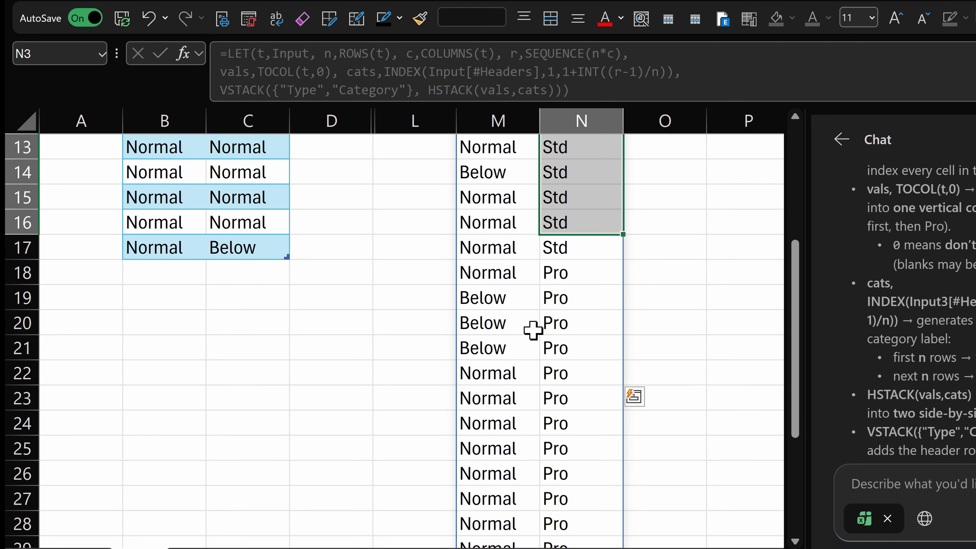
left_click_drag(554, 284, 573, 440)
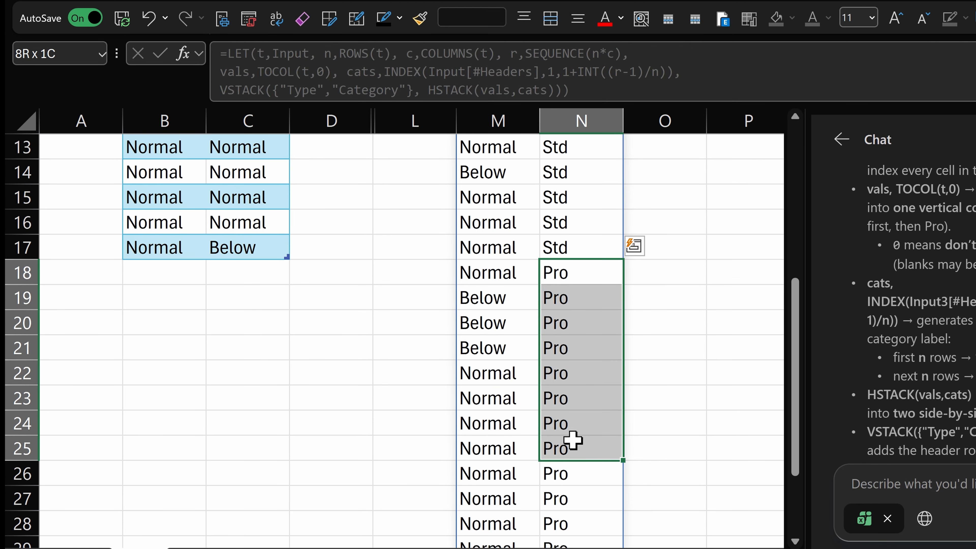
scroll(527, 218, "up", 4)
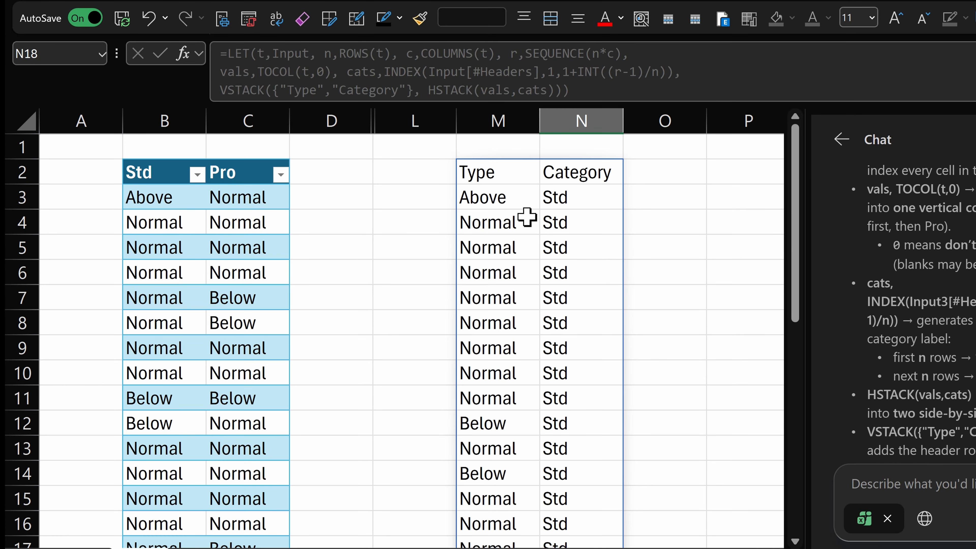
left_click(510, 178)
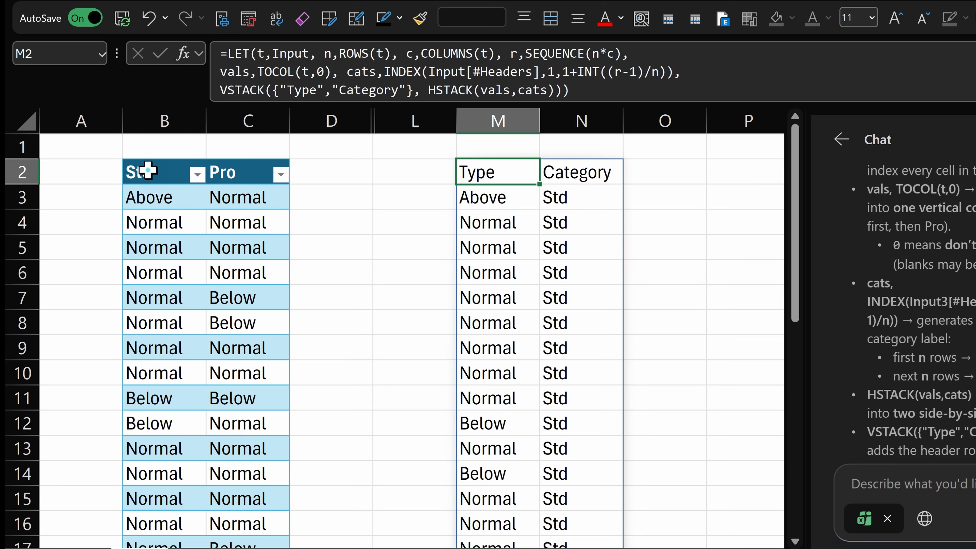
Enter =input[#Headers] in E2 to return the input table's column headers
left_click_drag(148, 170, 226, 175)
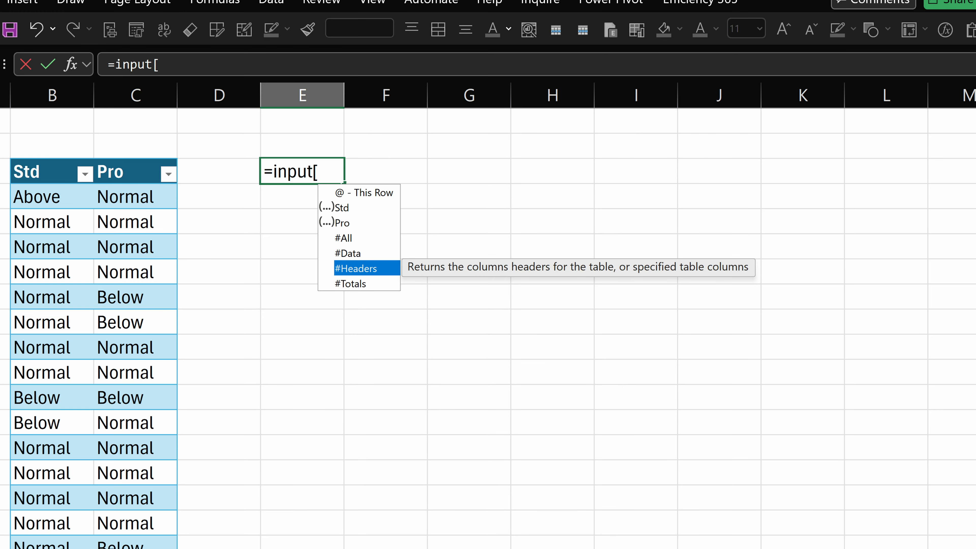
key("Tab")
type("]")
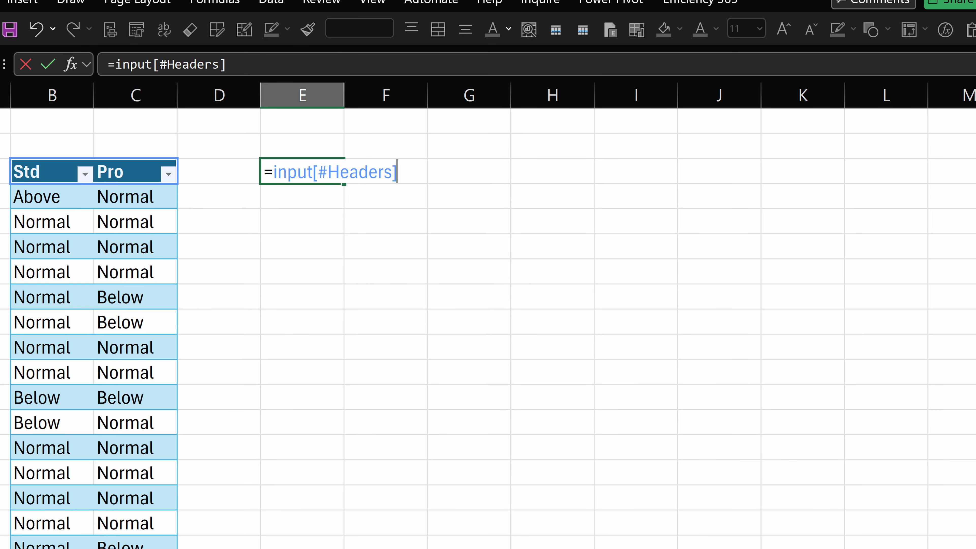
key("ctrl+Return")
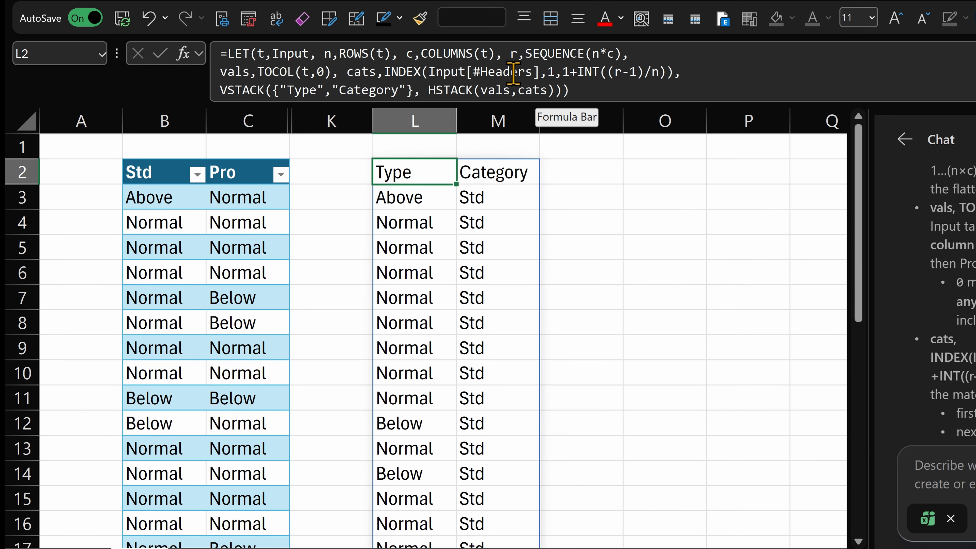
Step through the INDEX and INT parts of the LET formula in L2
left_click(554, 72)
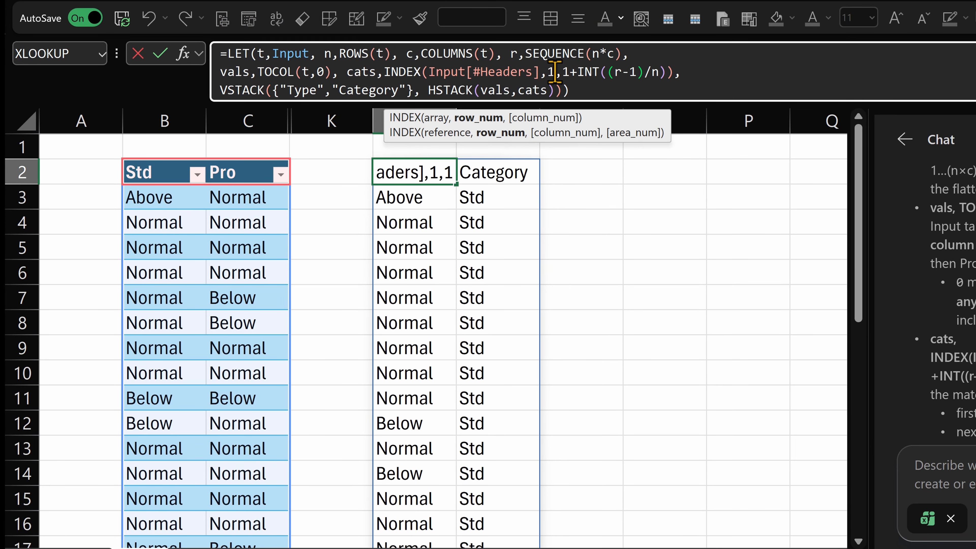
left_click(583, 72)
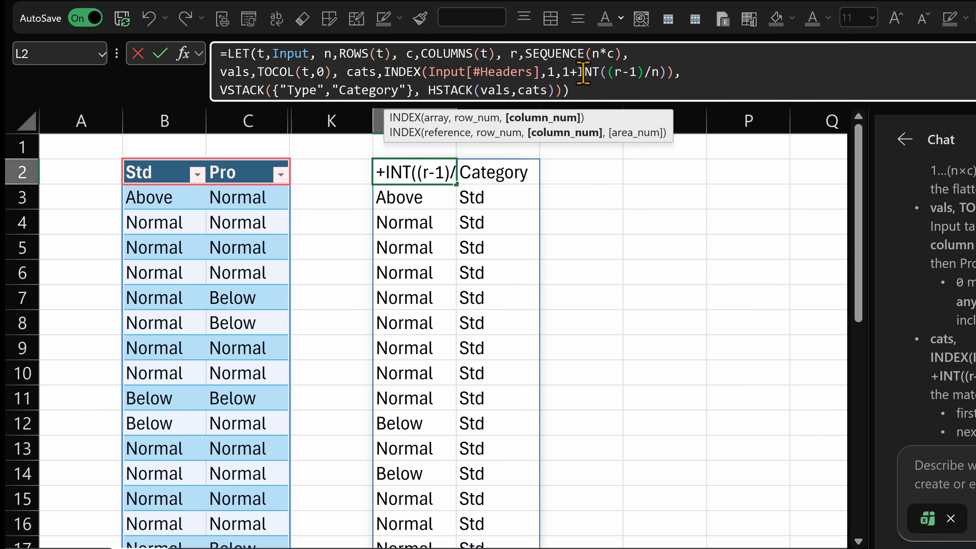
left_click(615, 71)
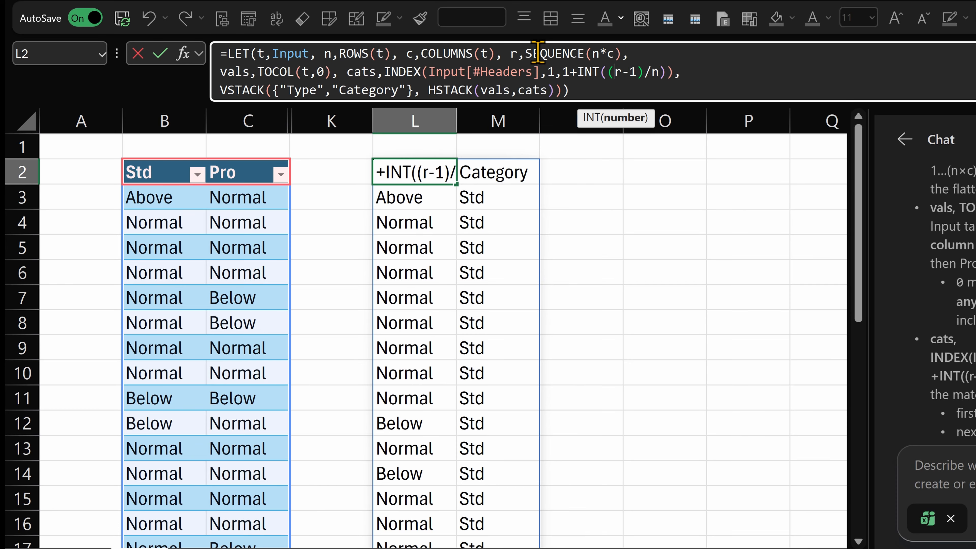
double_click(656, 72)
type("n")
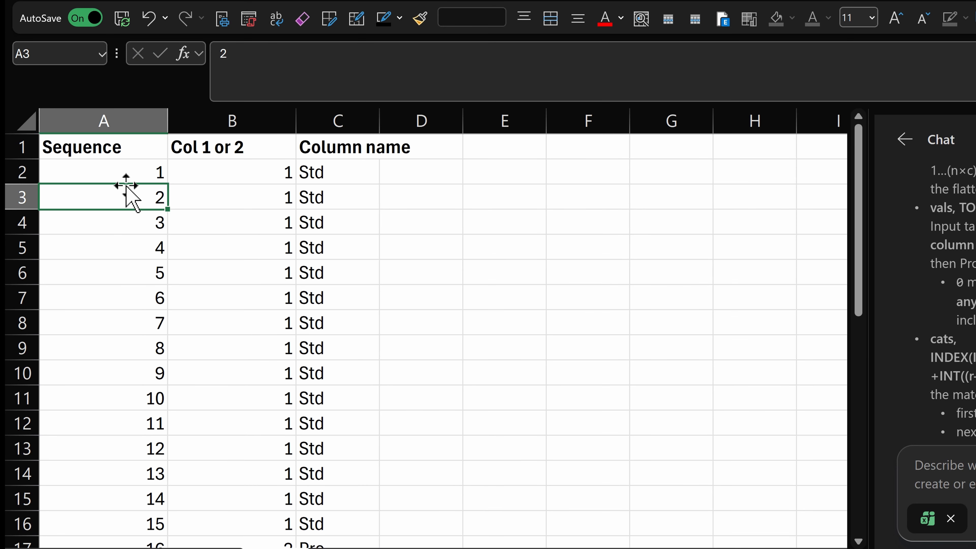
Inspect the helper table's Sequence values and the Col 1 or 2 formulas
left_click(128, 176)
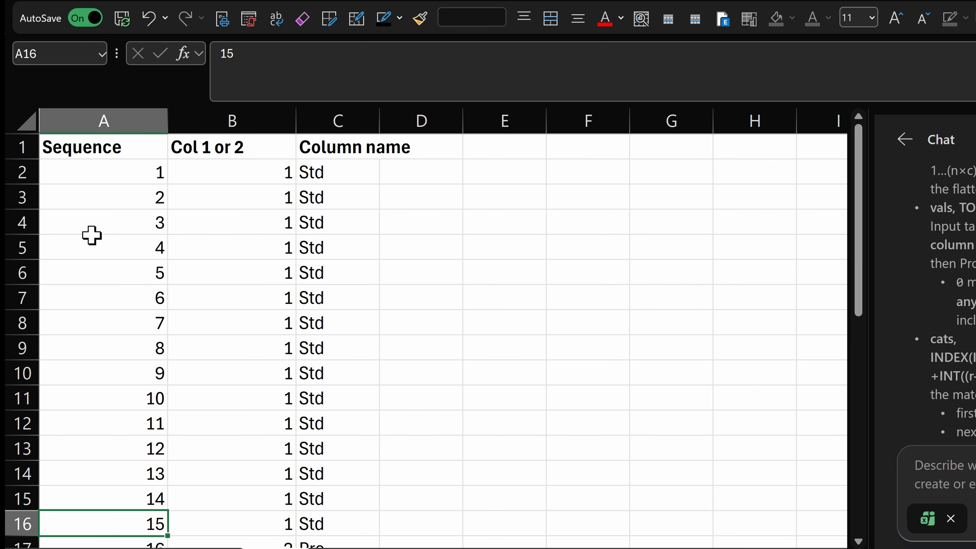
scroll(91, 236, "down", 8)
left_click(92, 294)
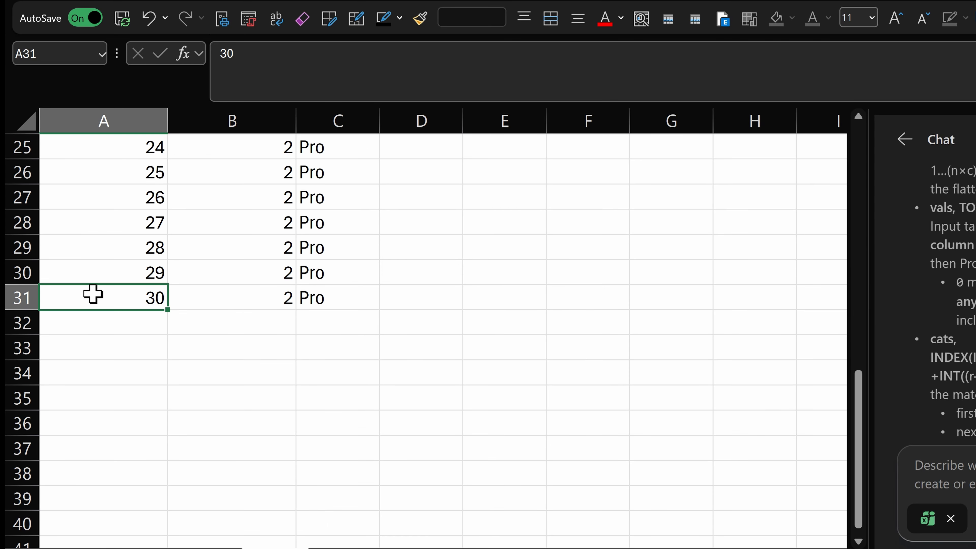
scroll(92, 295, "up", 8)
left_click(178, 178)
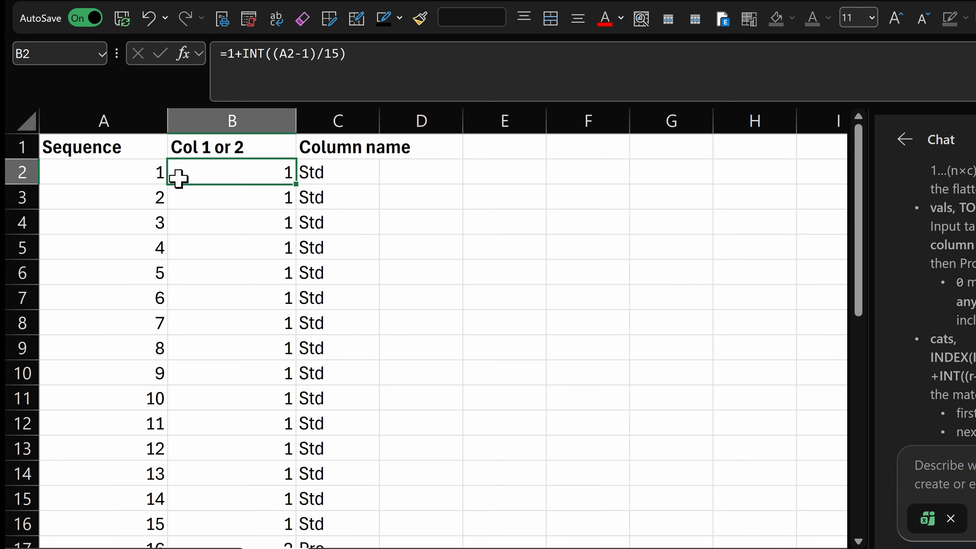
double_click(190, 179)
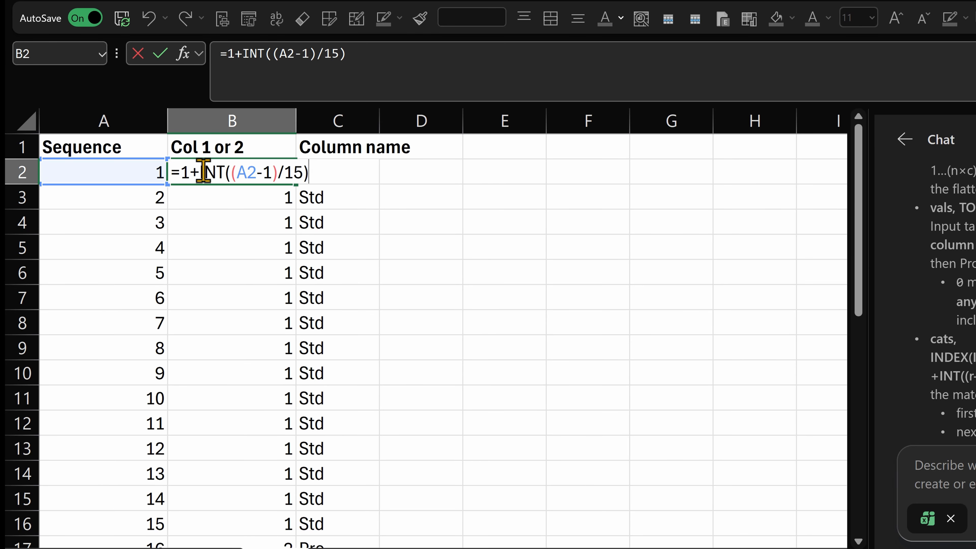
left_click_drag(202, 171, 251, 168)
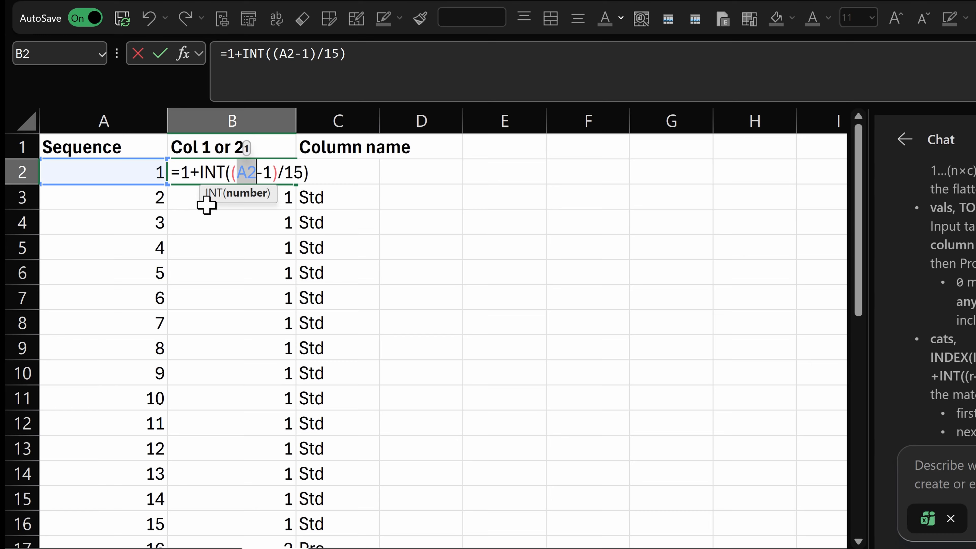
key("Escape")
left_click(201, 199)
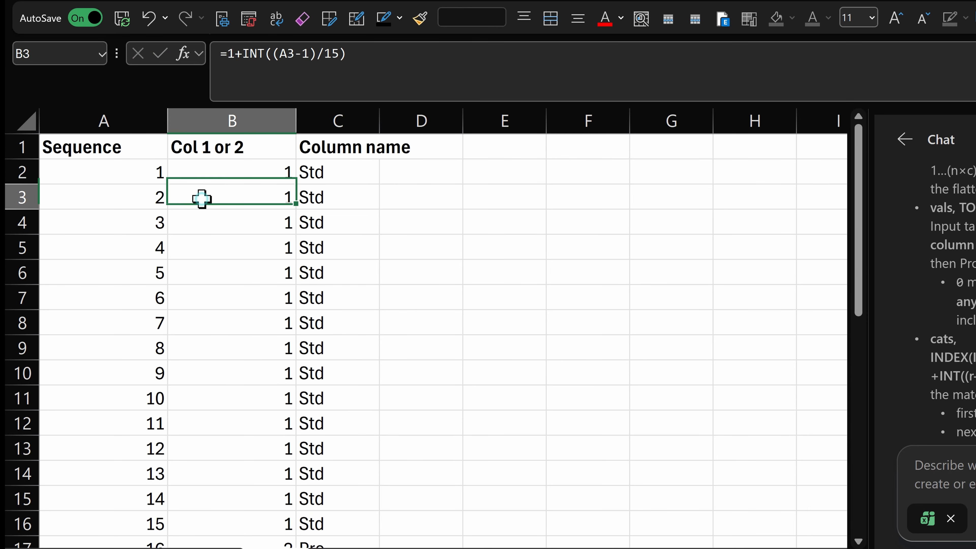
double_click(238, 272)
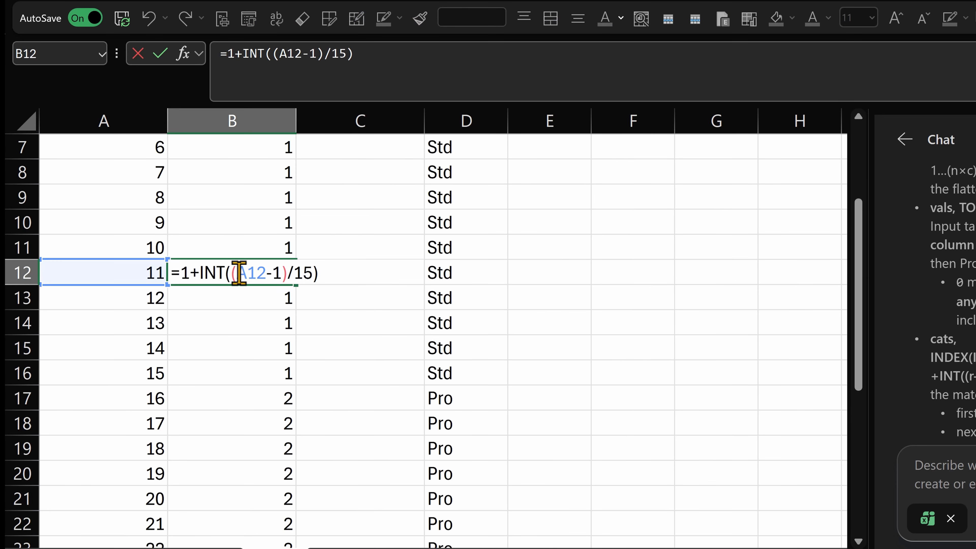